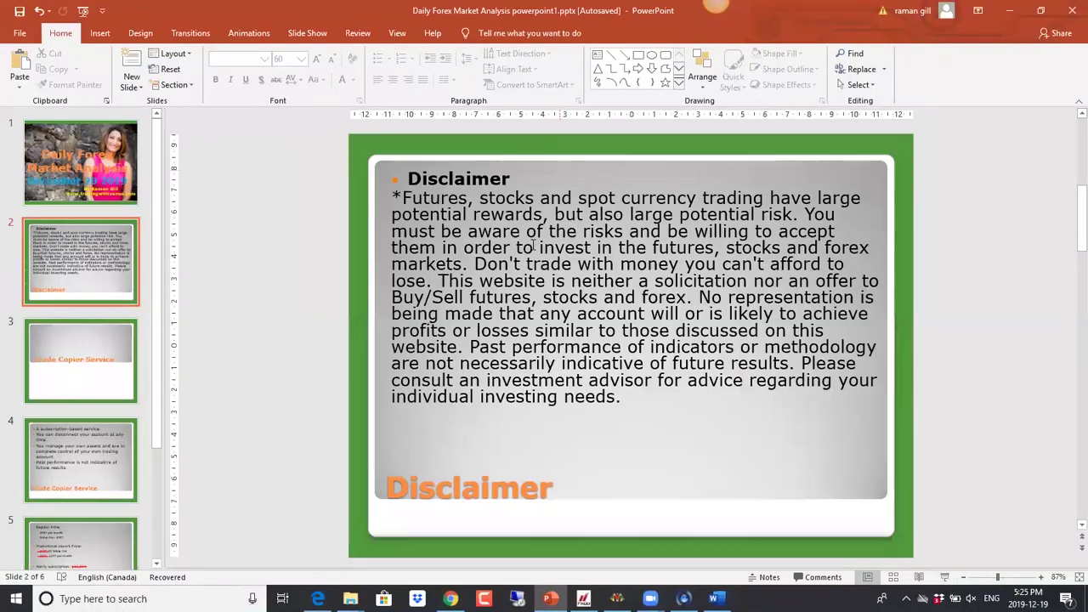
- Switch to the Forex Factory site in Chrome and show the calendar events for tomorrow, Dec 20
click(451, 599)
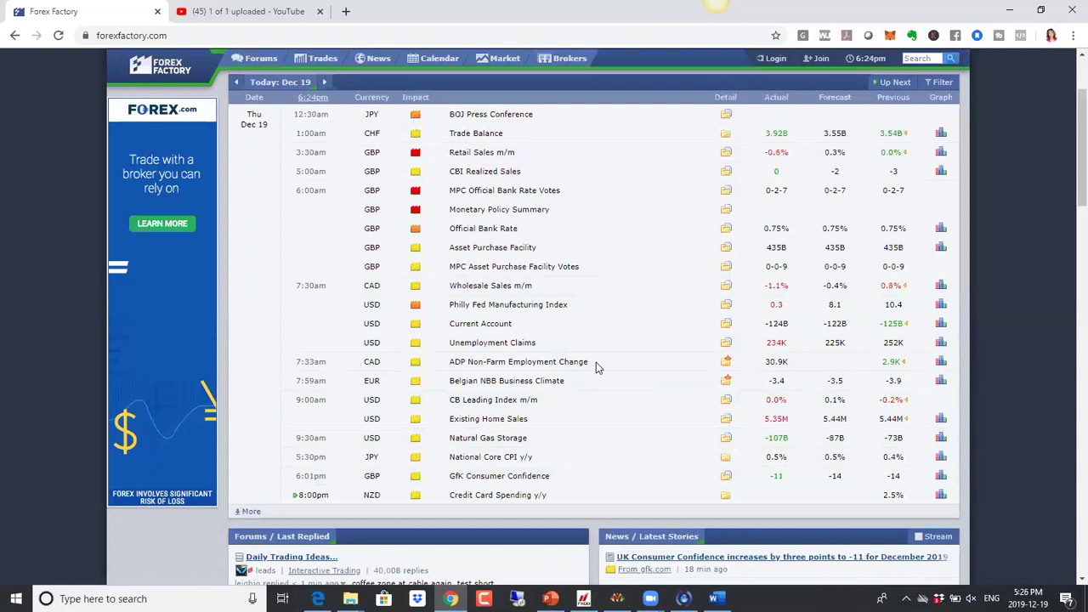
scroll(595, 345, down, 2)
scroll(498, 287, up, 3)
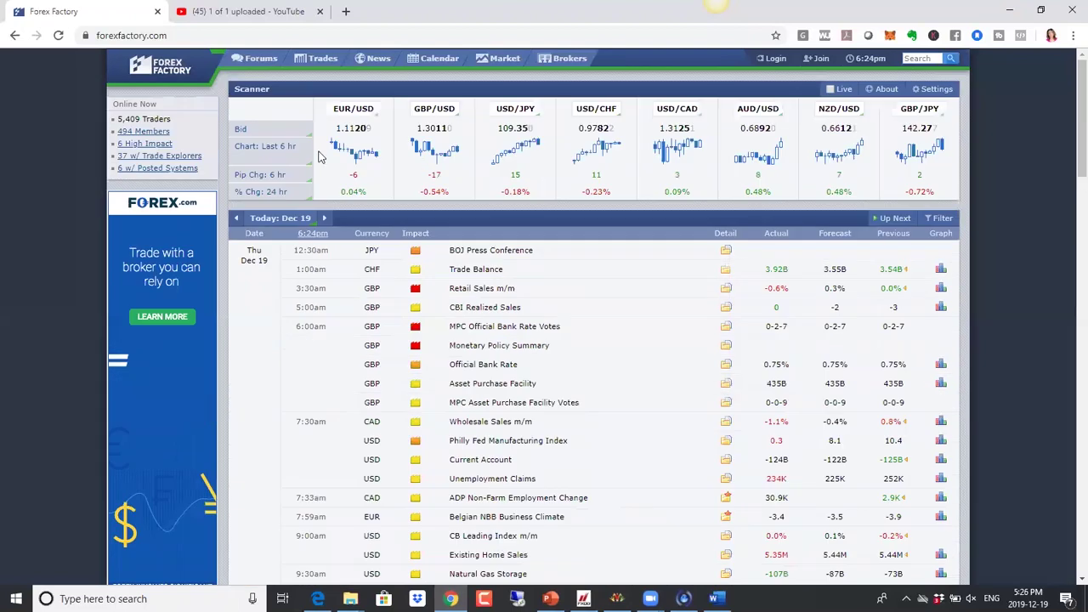
click(323, 217)
scroll(881, 396, down, 2)
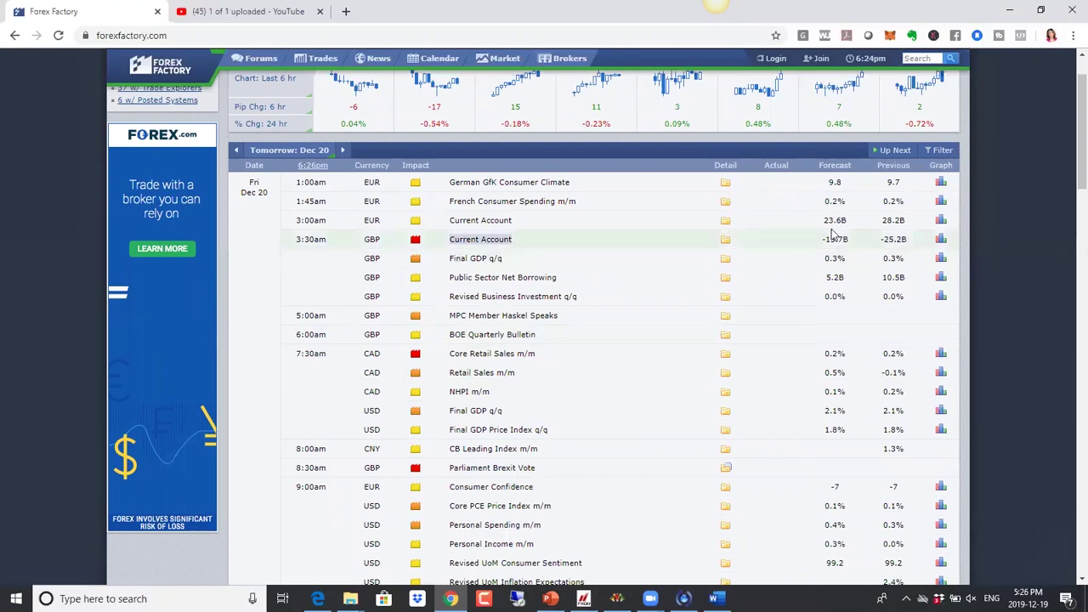
- Highlight the forecast of the 3:30am GBP Current Account event and review the calendar entries below it
drag(822, 241, 859, 242)
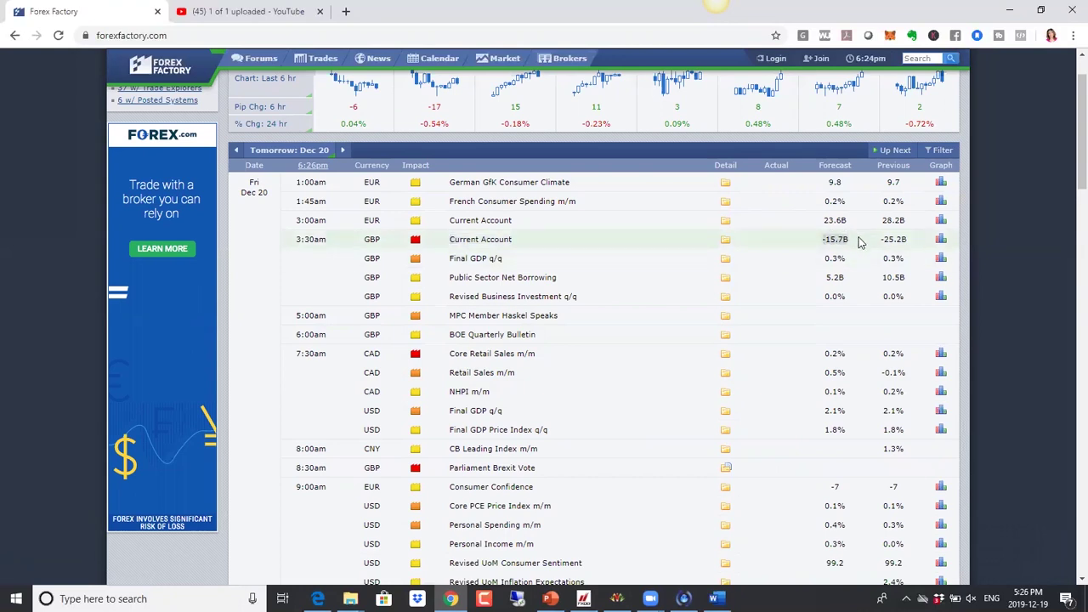
drag(823, 240, 857, 243)
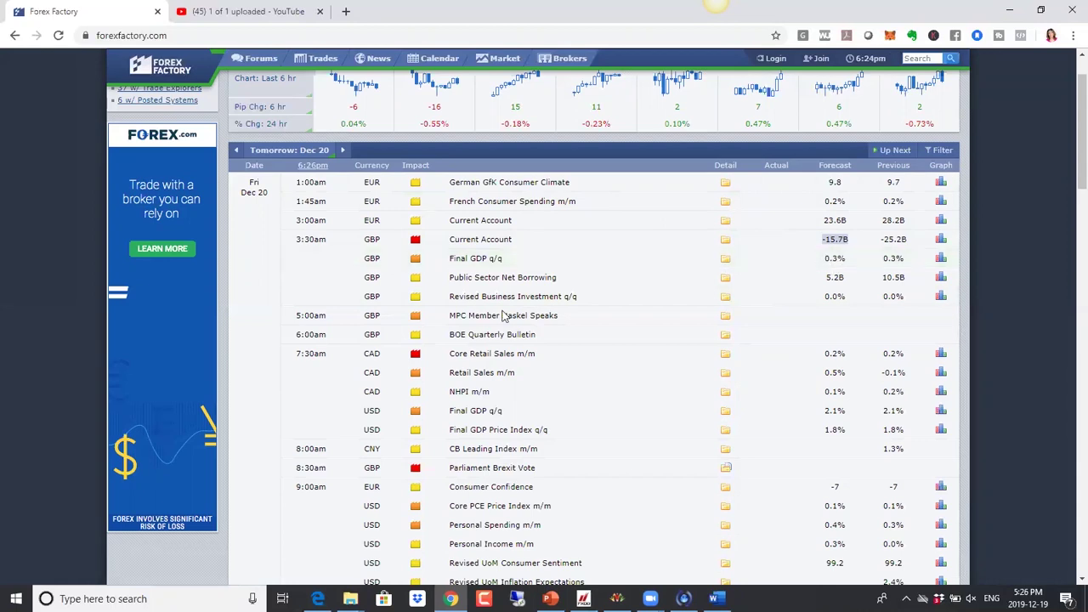
scroll(521, 305, down, 1)
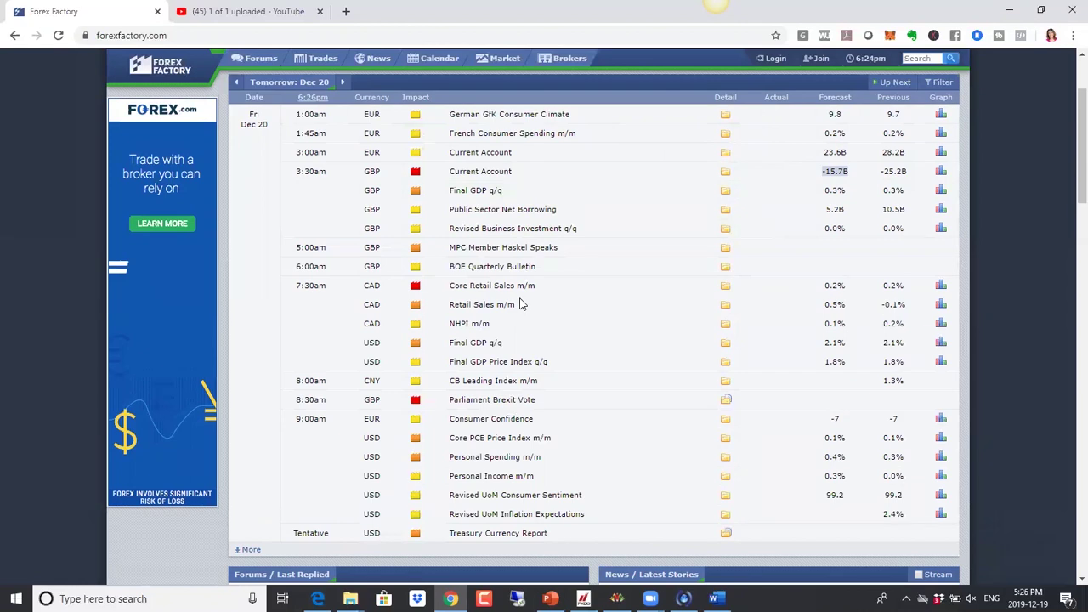
scroll(517, 298, down, 3)
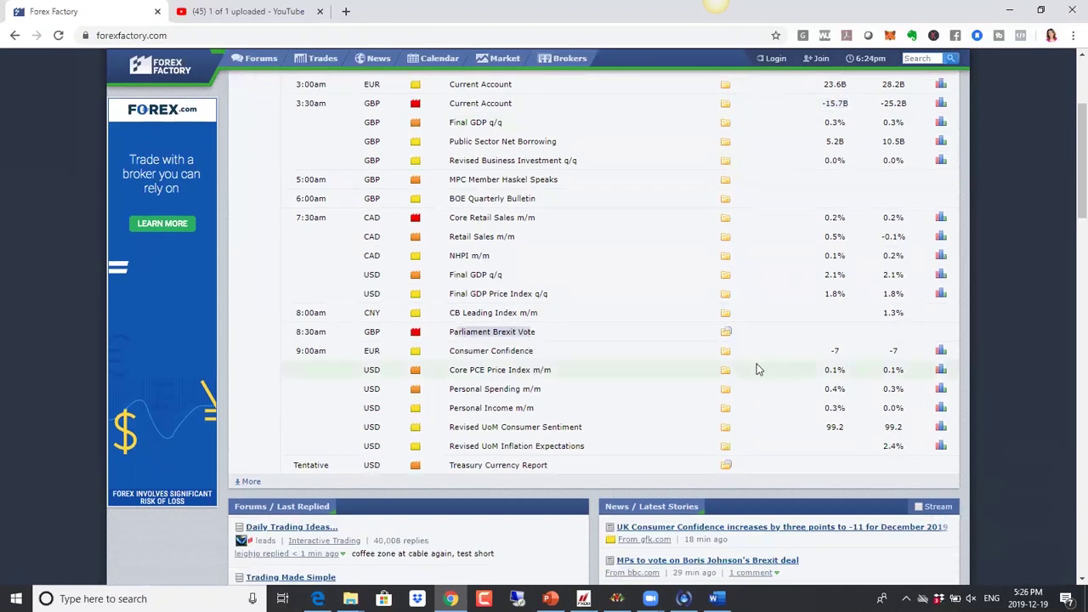
- Open the details of the Parliament Brexit Vote event, highlight its description about the UK leaving the European Union, and close the details
click(727, 333)
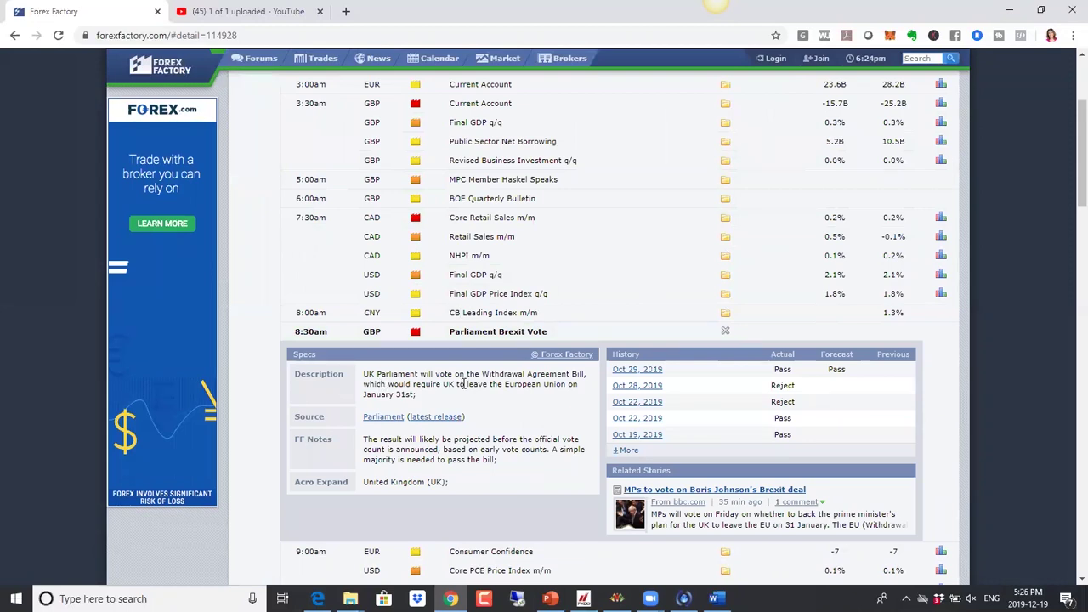
drag(404, 385, 545, 385)
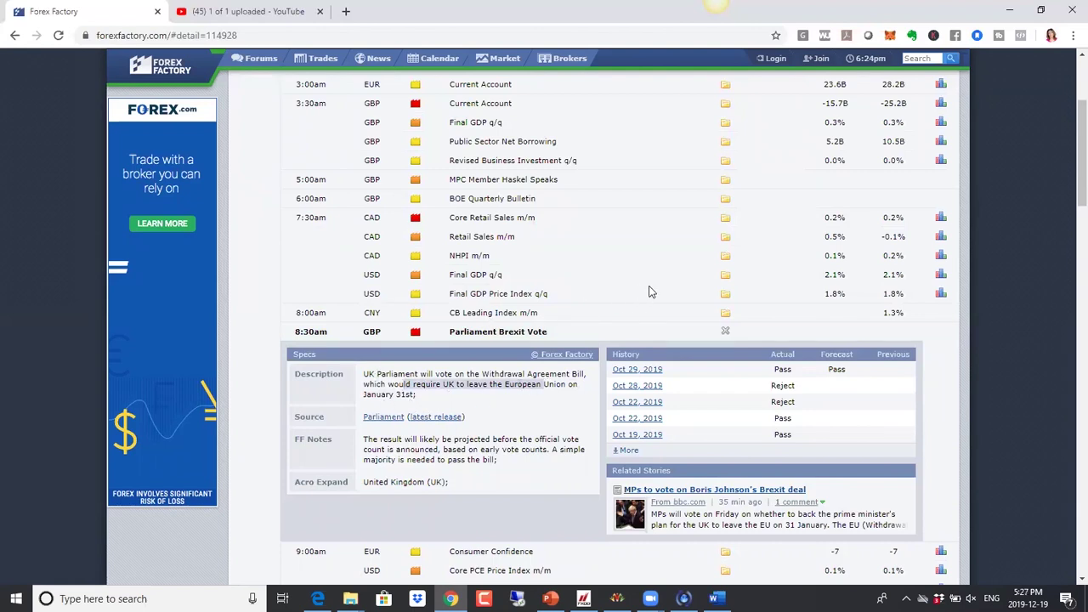
click(726, 331)
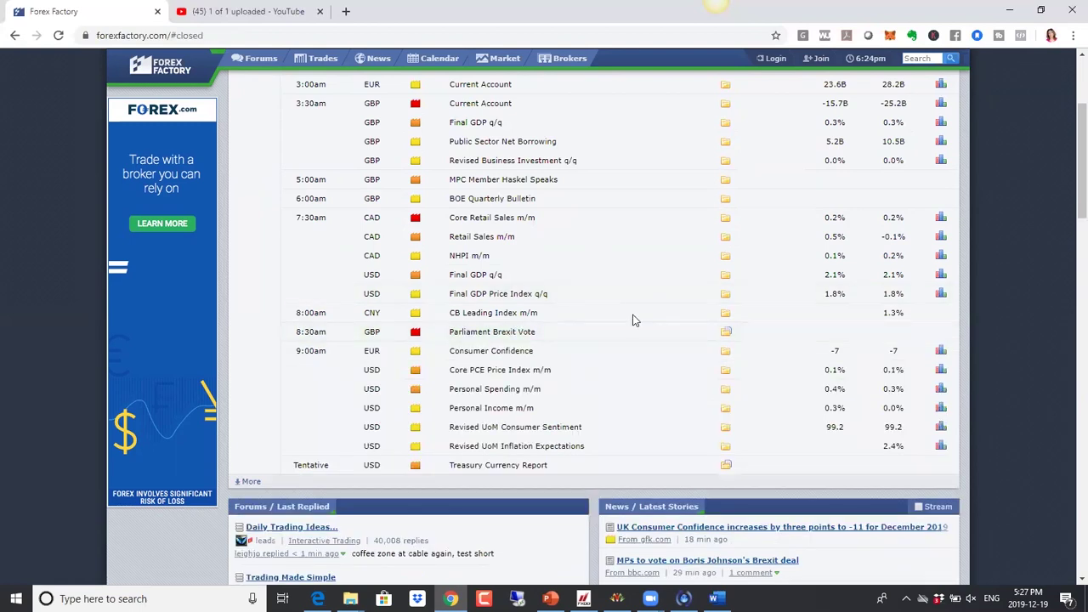
- Review the remaining Dec 20 events, highlighting the USD Final GDP q/q entry
scroll(606, 385, up, 1)
scroll(604, 384, up, 1)
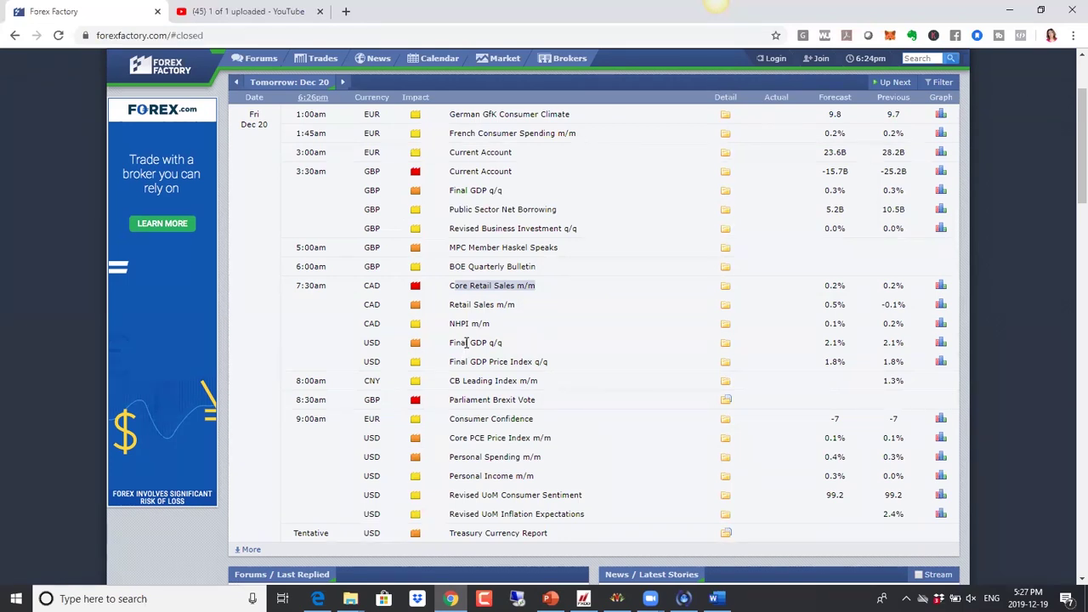
drag(460, 344, 510, 356)
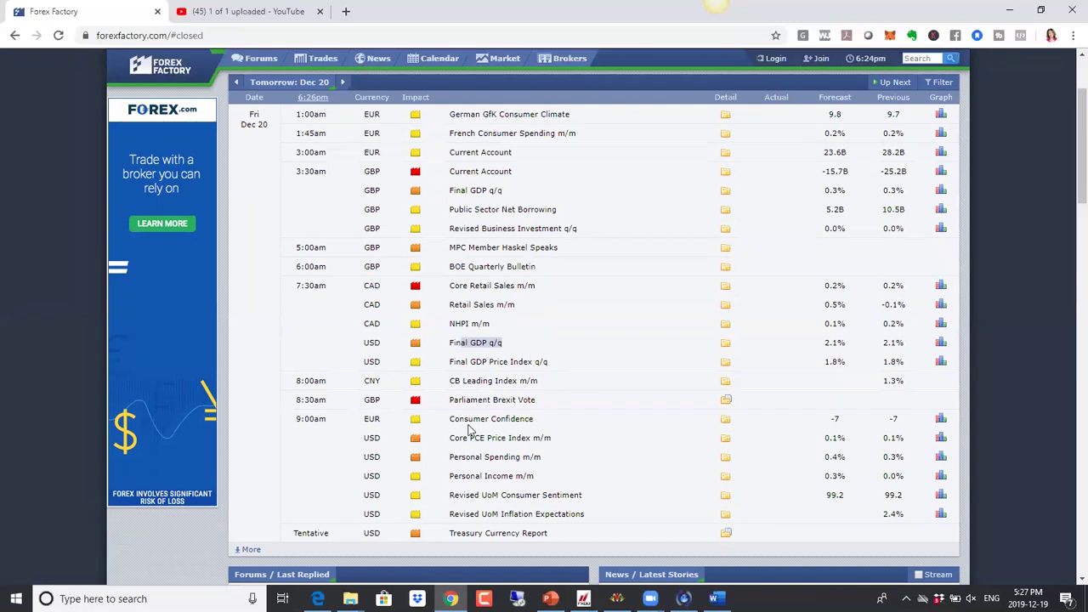
scroll(467, 431, down, 3)
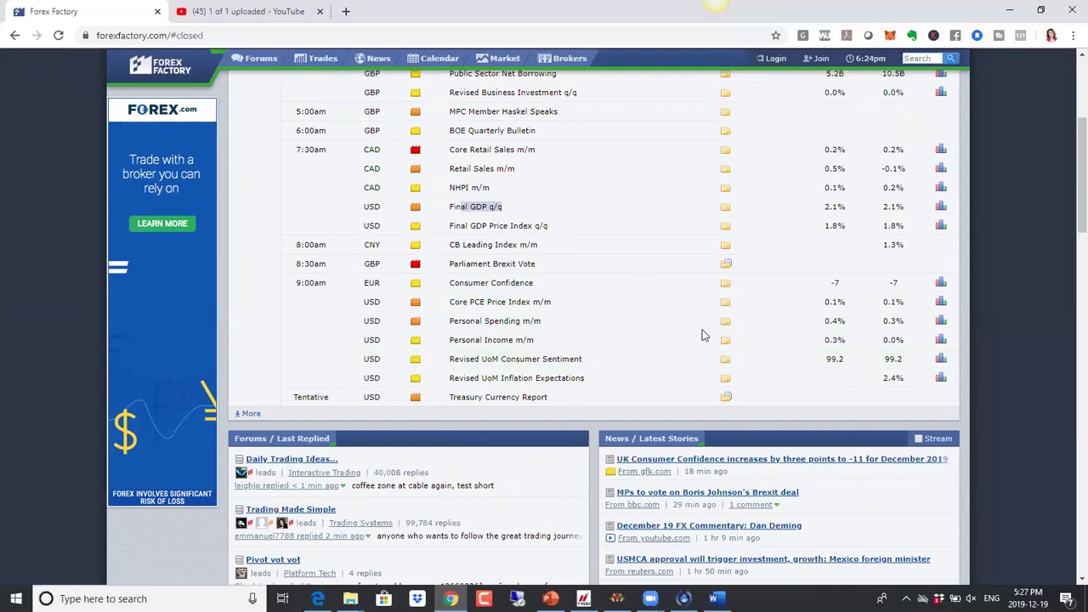
scroll(846, 362, up, 4)
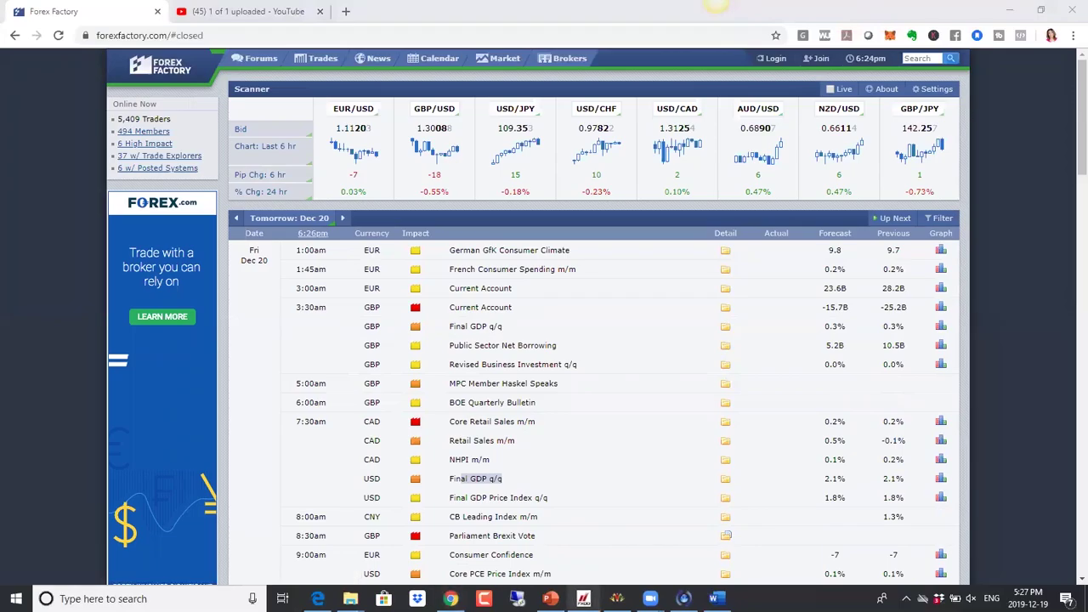
- Switch to MetaTrader 4 and move the upper white horizontal line on the EURUSD daily chart to about 1.11393
click(583, 599)
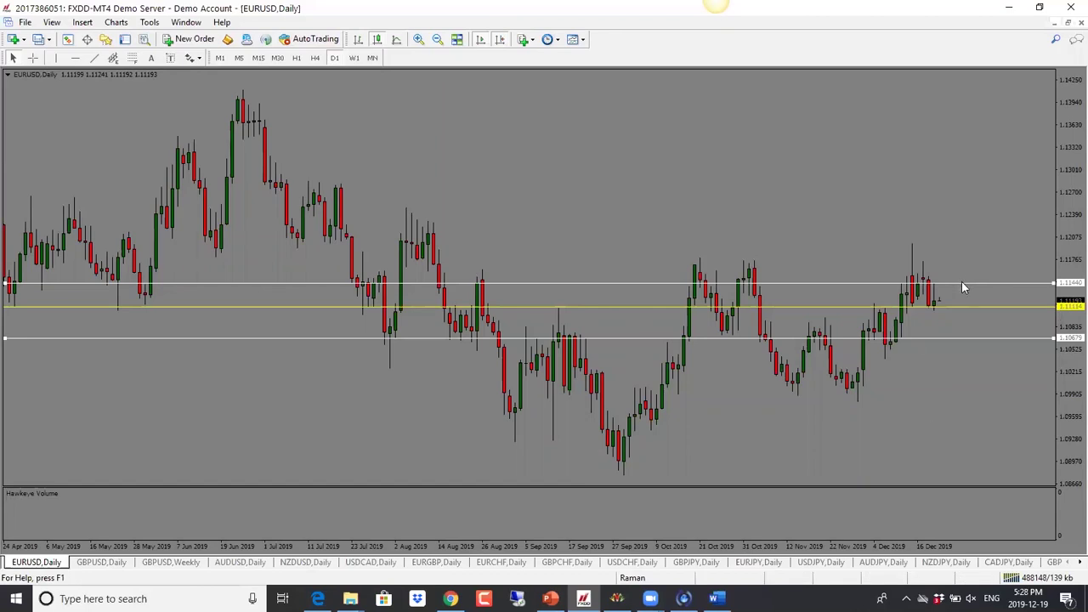
drag(963, 283, 962, 275)
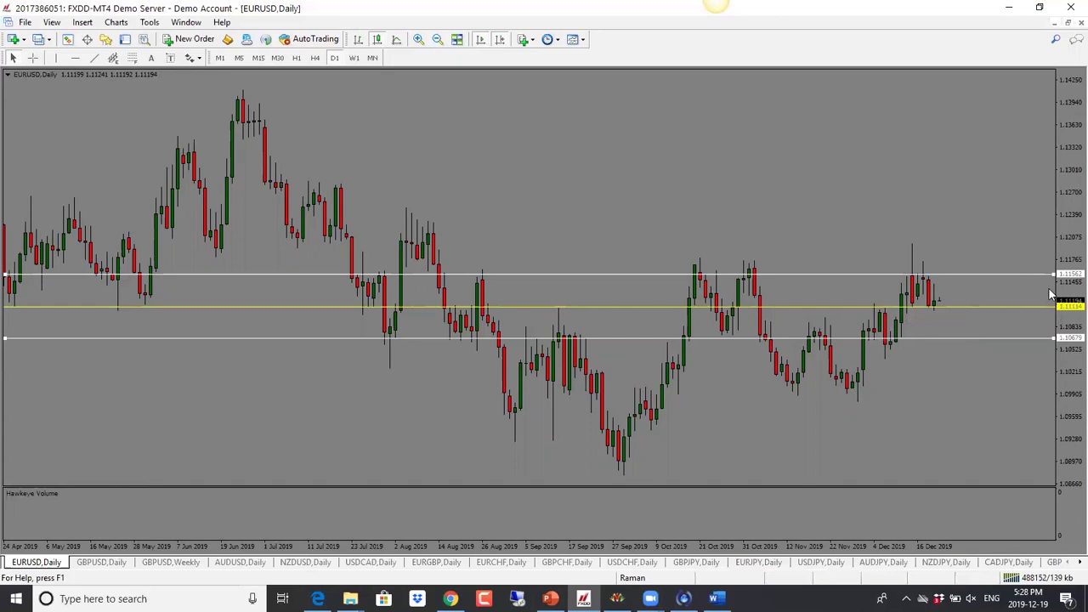
drag(1043, 276, 1051, 283)
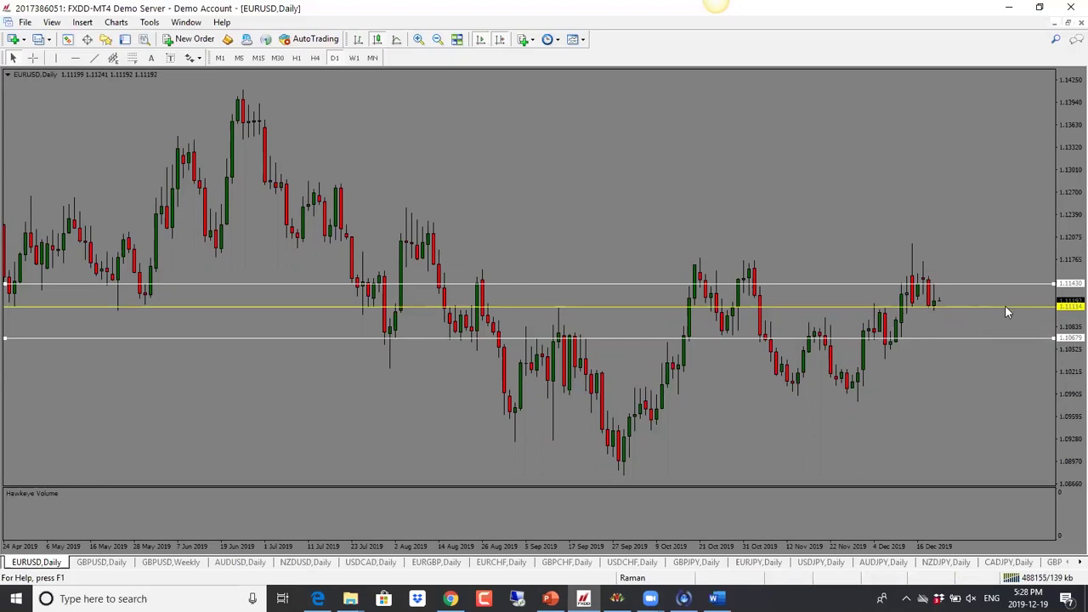
drag(961, 288, 957, 273)
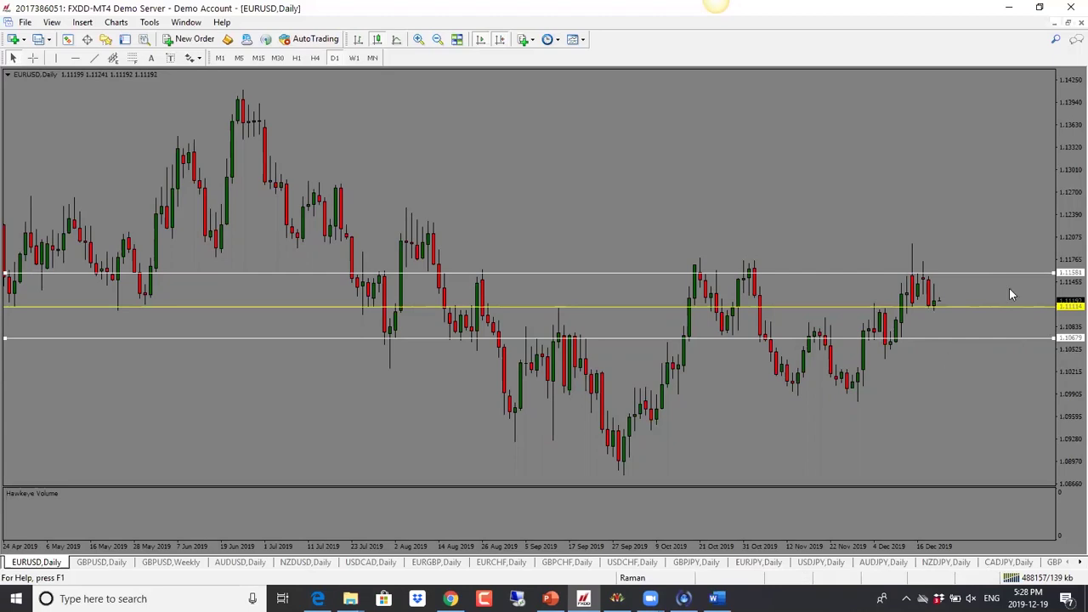
drag(1006, 270, 1014, 283)
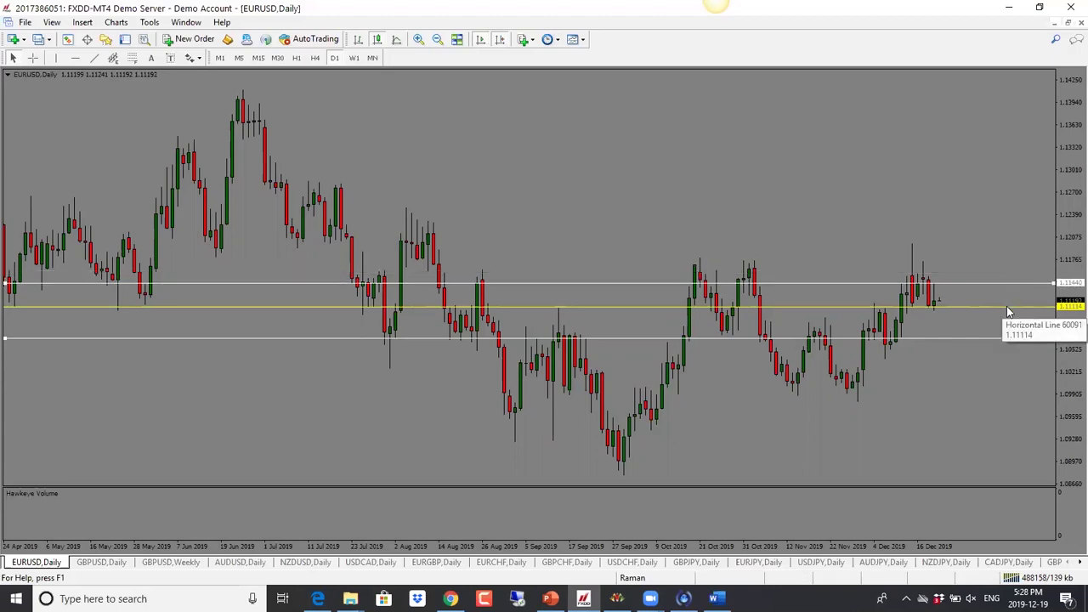
mouse_move(1012, 284)
mouse_down()
mouse_move(1014, 300)
mouse_move(1009, 286)
mouse_up()
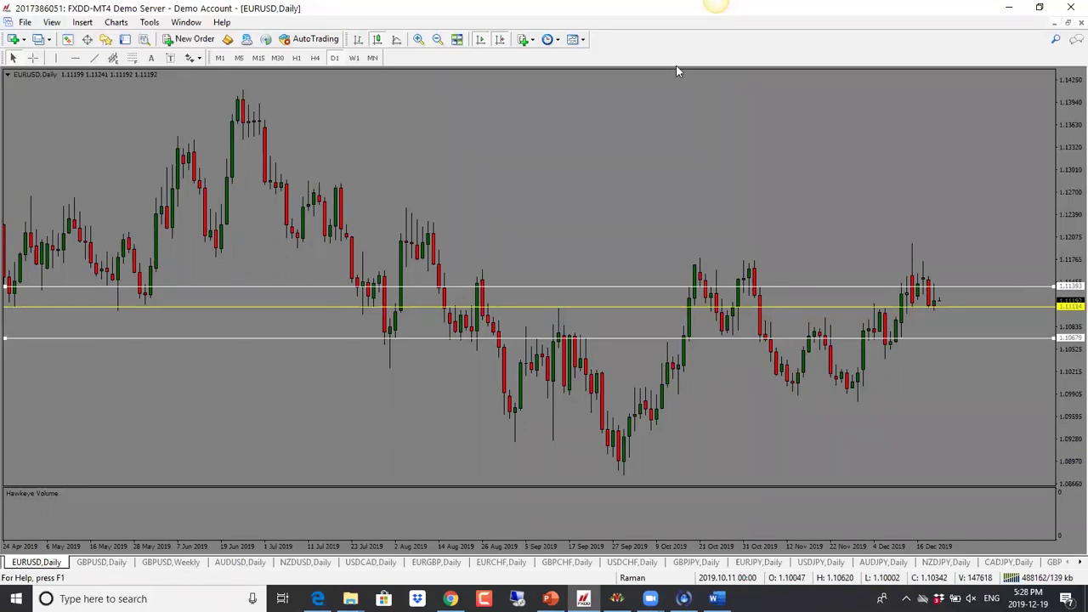
- Sketch a projected EURUSD bounce from the yellow line up to a resistance line above the latest candles, and erase the sketch
mouse_move(938, 301)
mouse_down()
mouse_move(943, 291)
mouse_move(956, 313)
mouse_up()
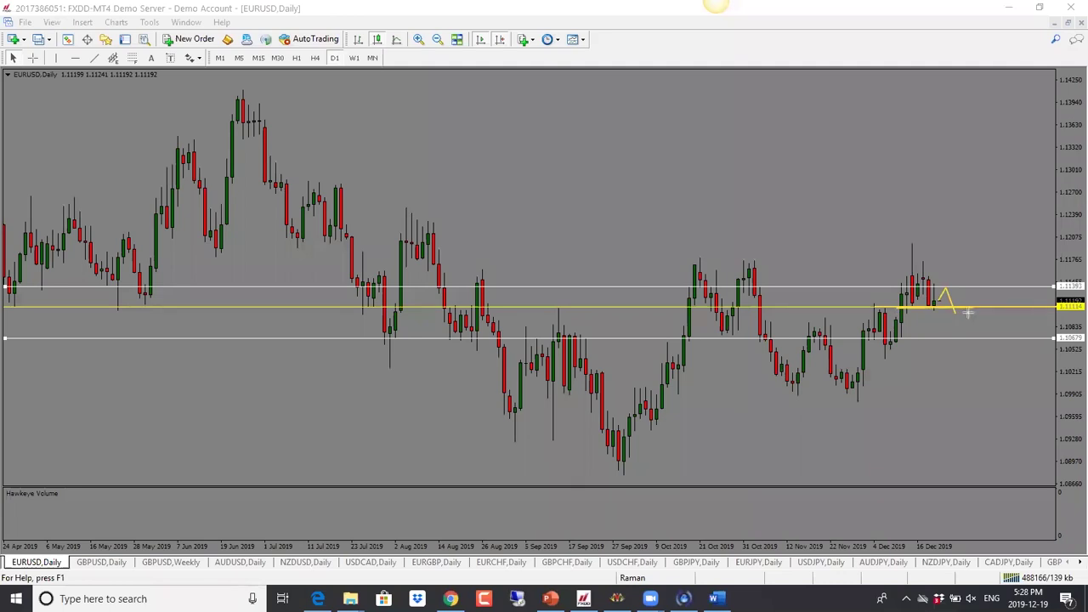
mouse_move(954, 313)
mouse_down()
mouse_move(967, 267)
mouse_move(1055, 267)
mouse_up()
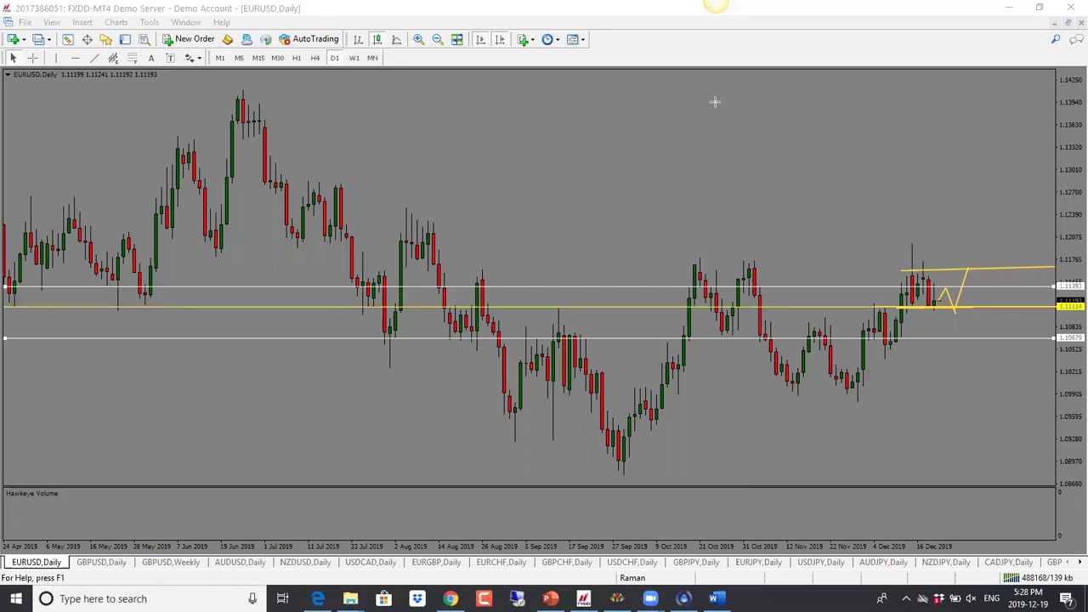
key(BackSpace)
key(BackSpace)
key(BackSpace)
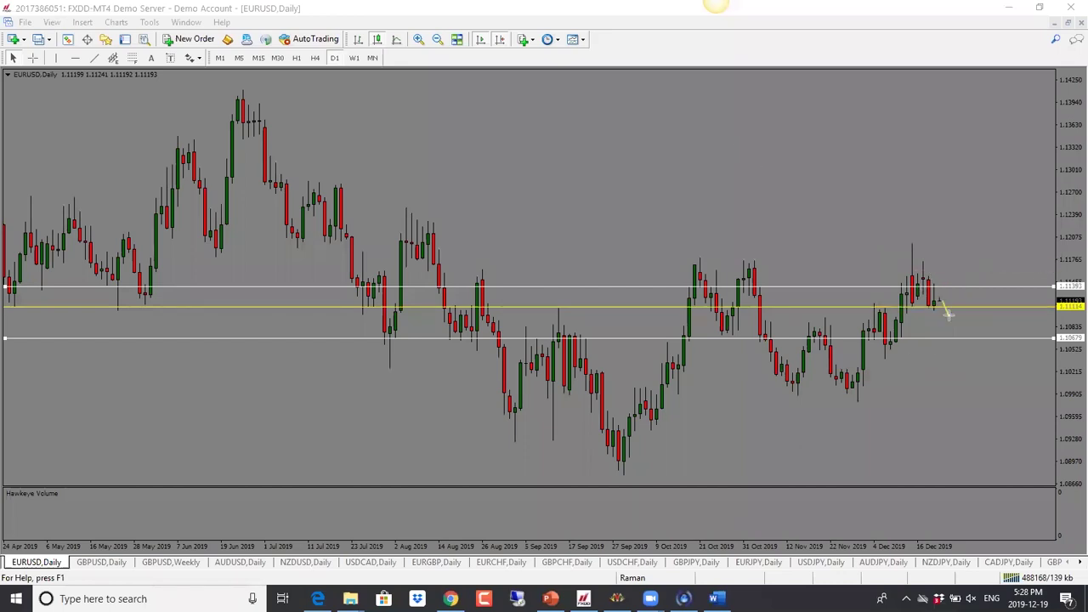
- Sketch a projected EURUSD break below the yellow line toward the lower white line, and erase the sketch
drag(954, 304, 971, 343)
key(BackSpace)
key(BackSpace)
key(BackSpace)
- Move the EURUSD upper white and yellow lines to about 1.11600 and 1.11055, and add a horizontal line at about 1.10425
drag(953, 287, 959, 277)
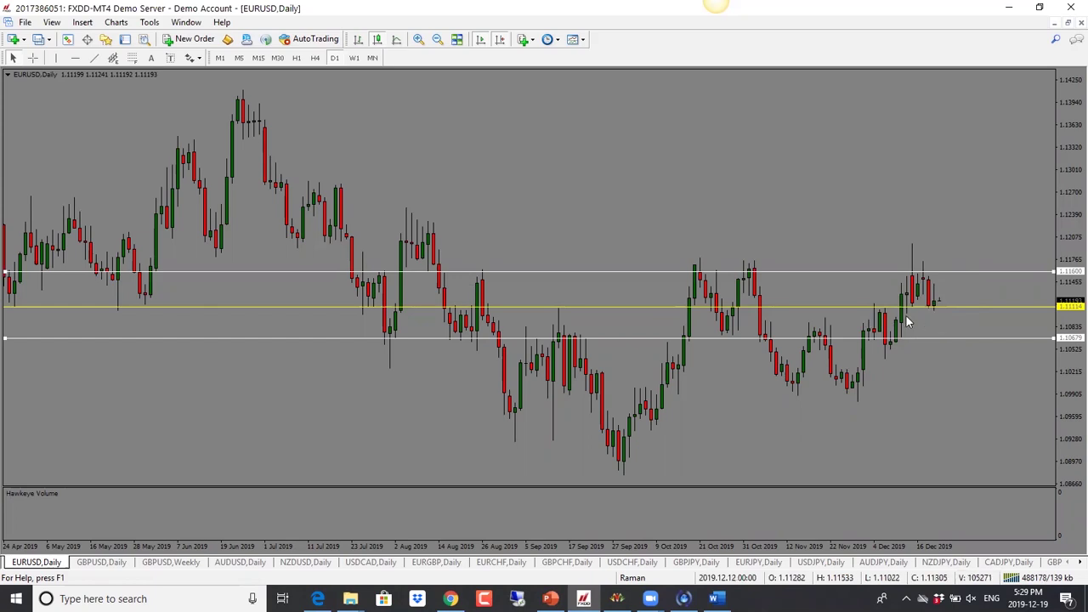
drag(989, 307, 990, 311)
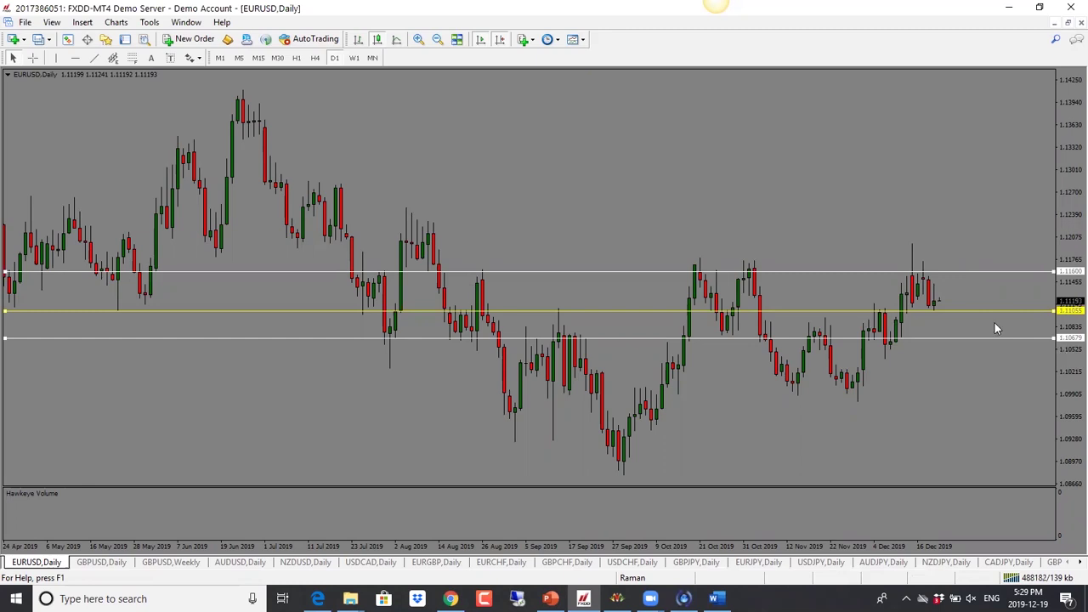
click(75, 58)
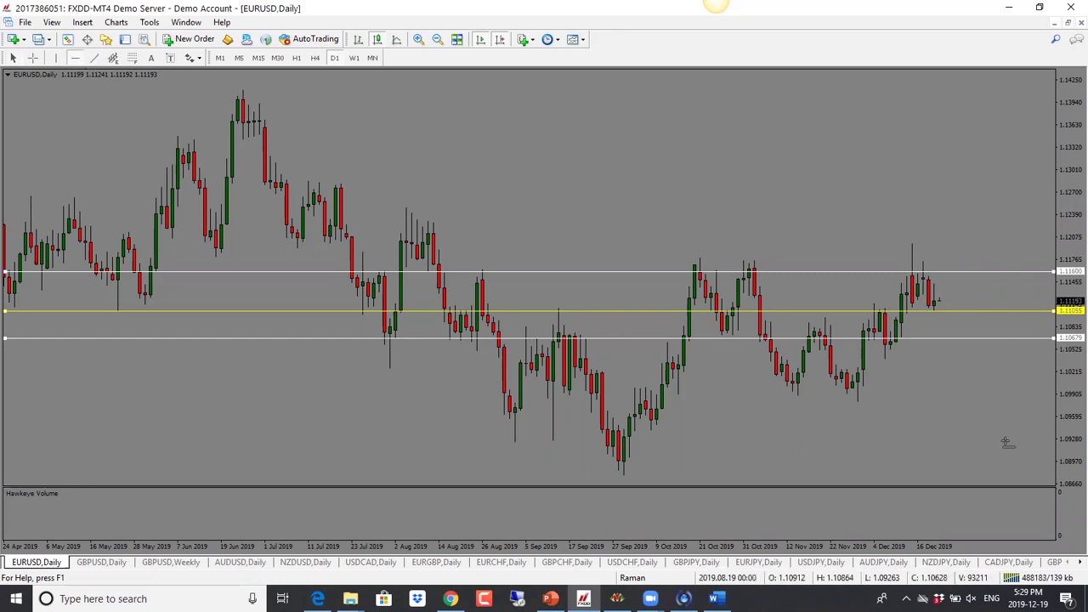
click(892, 356)
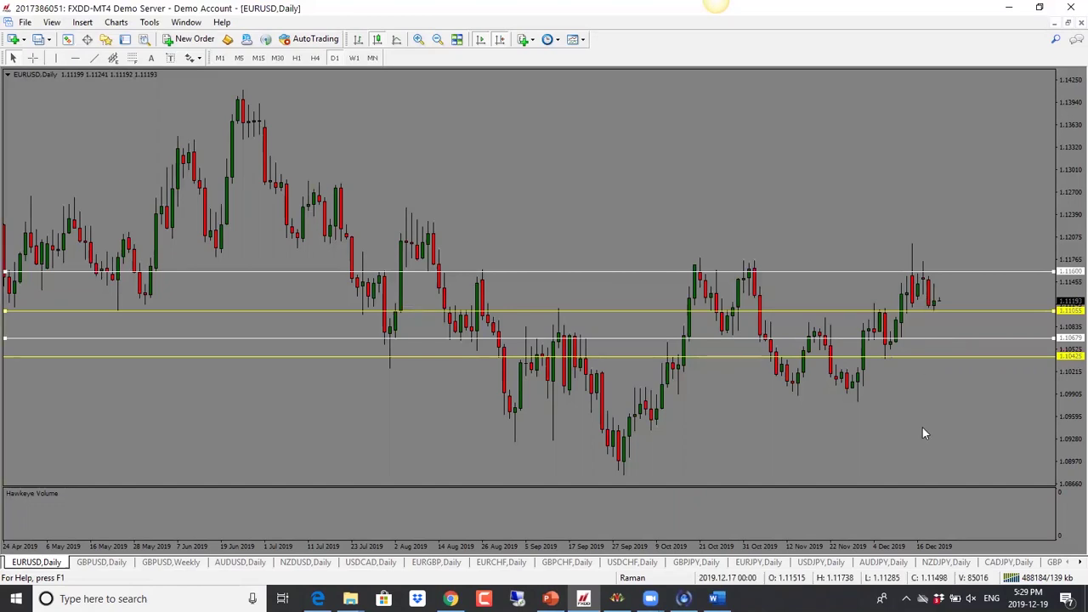
- On the GBPUSD daily chart, move the two lowest white horizontal lines to about 1.30505 and 1.29263
click(103, 562)
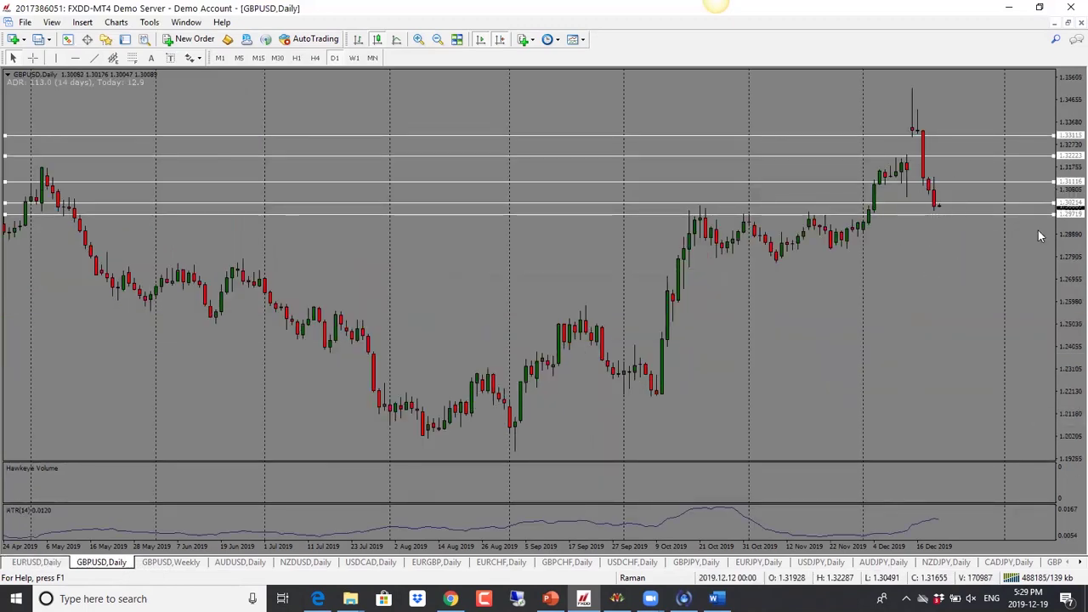
mouse_move(1038, 216)
mouse_down()
mouse_move(1041, 227)
mouse_move(1030, 199)
mouse_up()
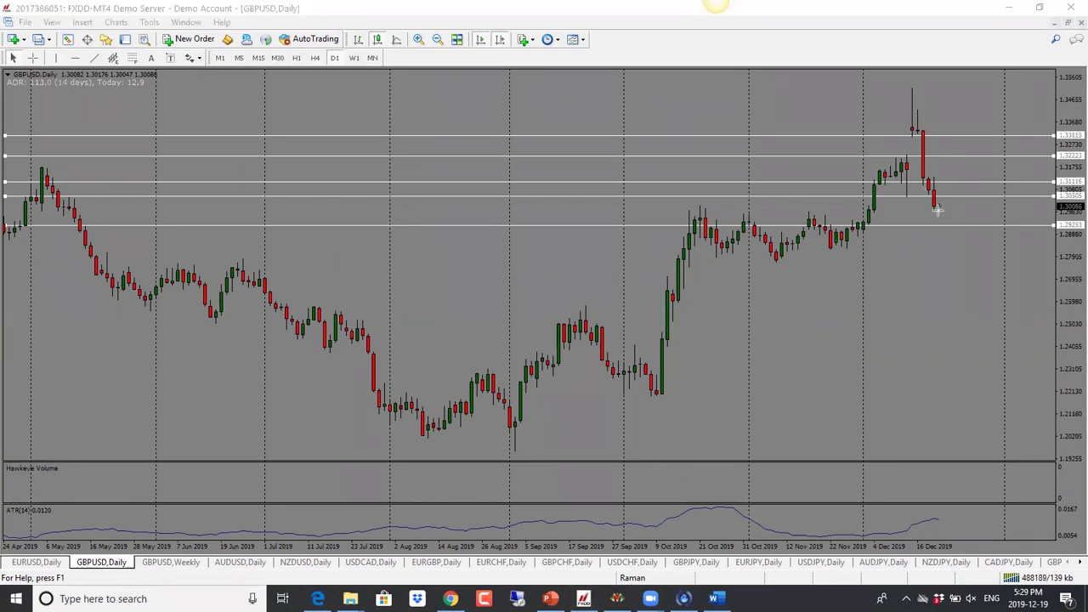
- Sketch a GBPUSD pullback and drop between levels near the two lowest white lines, and erase the sketch
drag(942, 199, 956, 228)
drag(842, 199, 1057, 196)
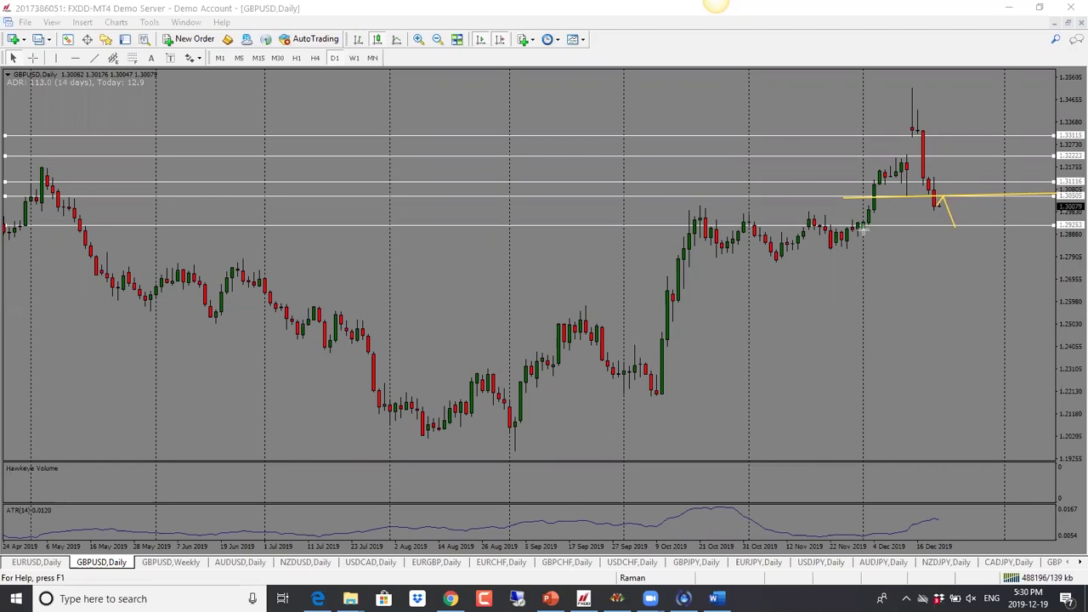
drag(863, 224, 1054, 224)
key(BackSpace)
key(BackSpace)
key(BackSpace)
key(BackSpace)
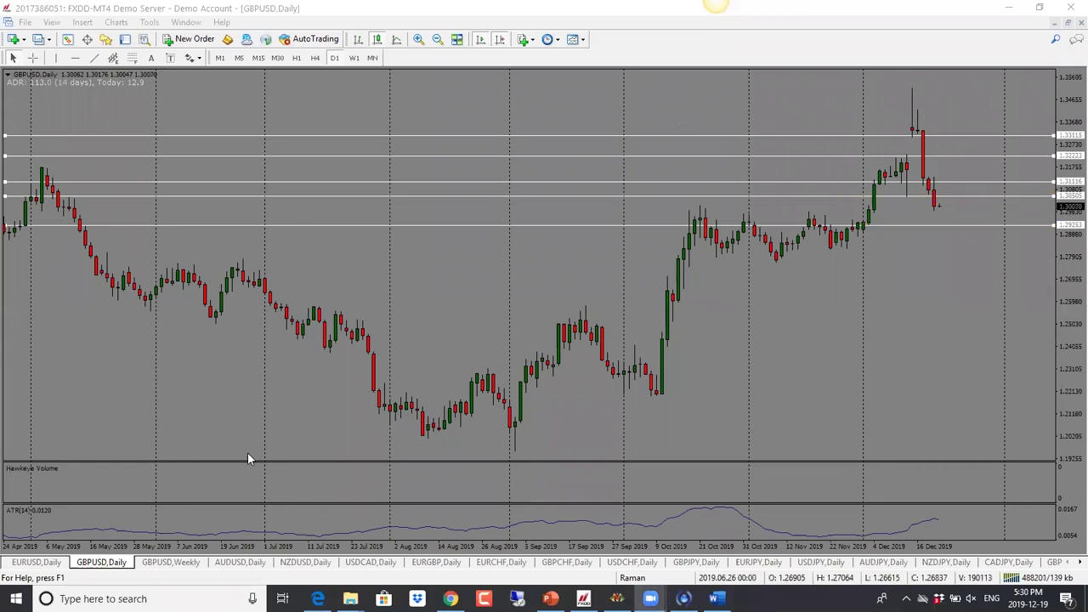
- On the AUDUSD daily chart, move the upper yellow line to about 0.70502 and the upper white line to about 0.6897
click(241, 563)
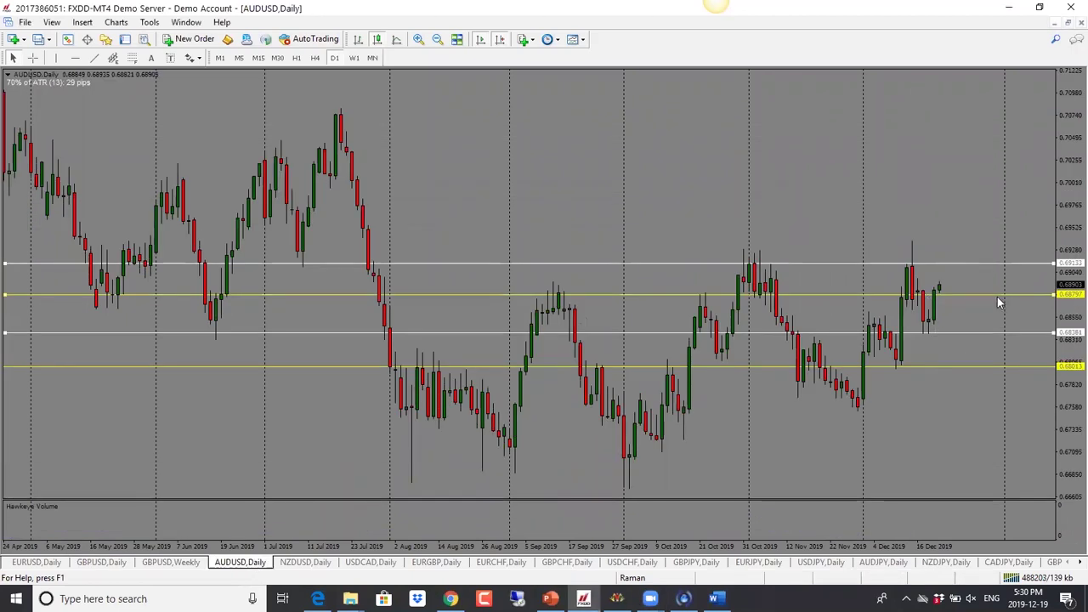
mouse_move(997, 295)
mouse_down()
mouse_move(996, 418)
mouse_move(985, 288)
mouse_up()
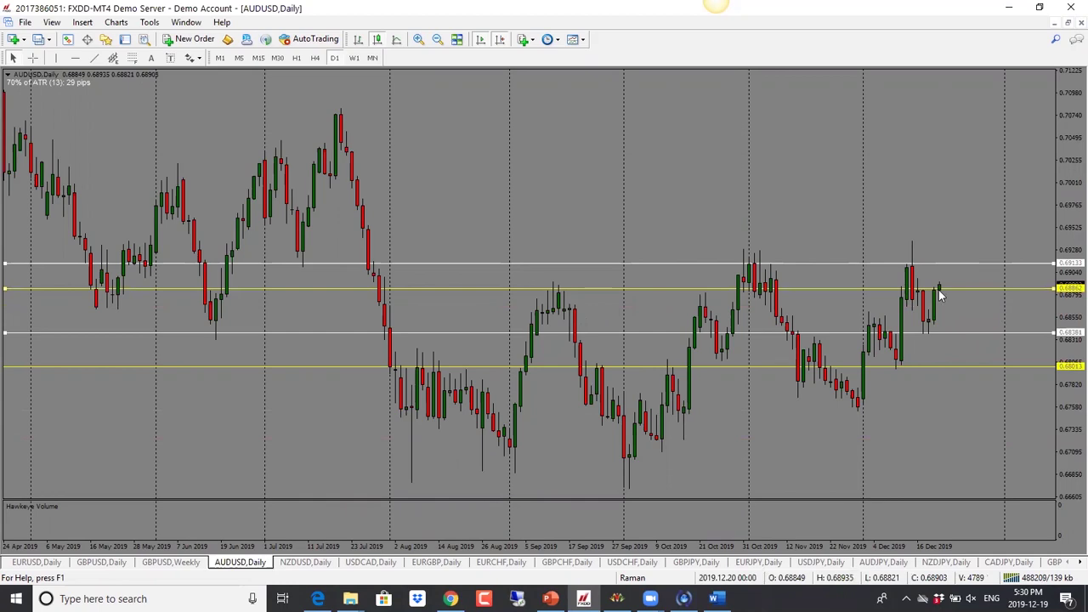
drag(983, 290, 977, 137)
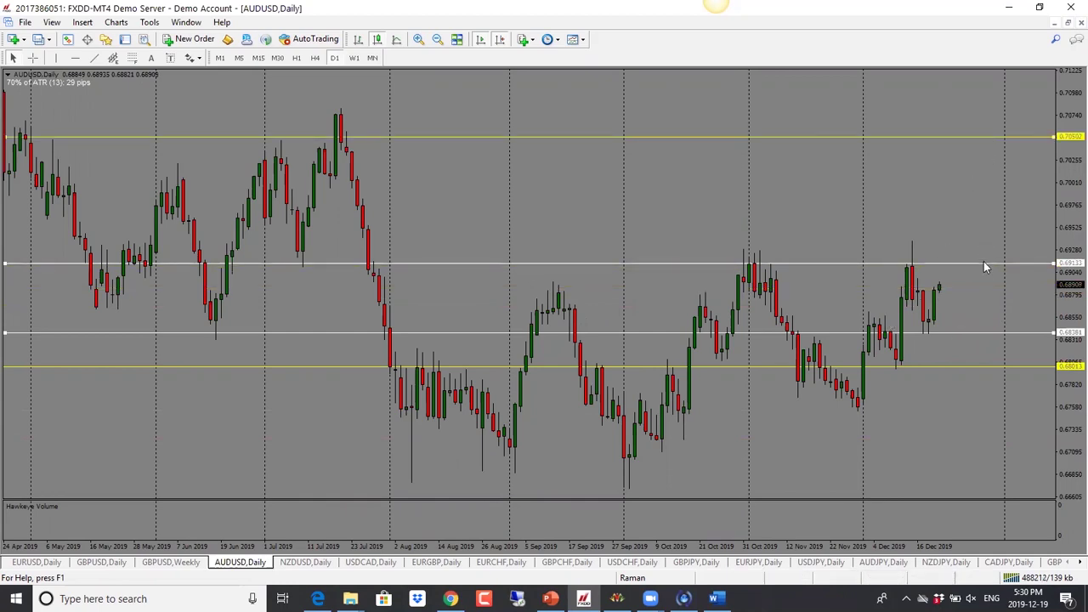
drag(987, 267, 993, 278)
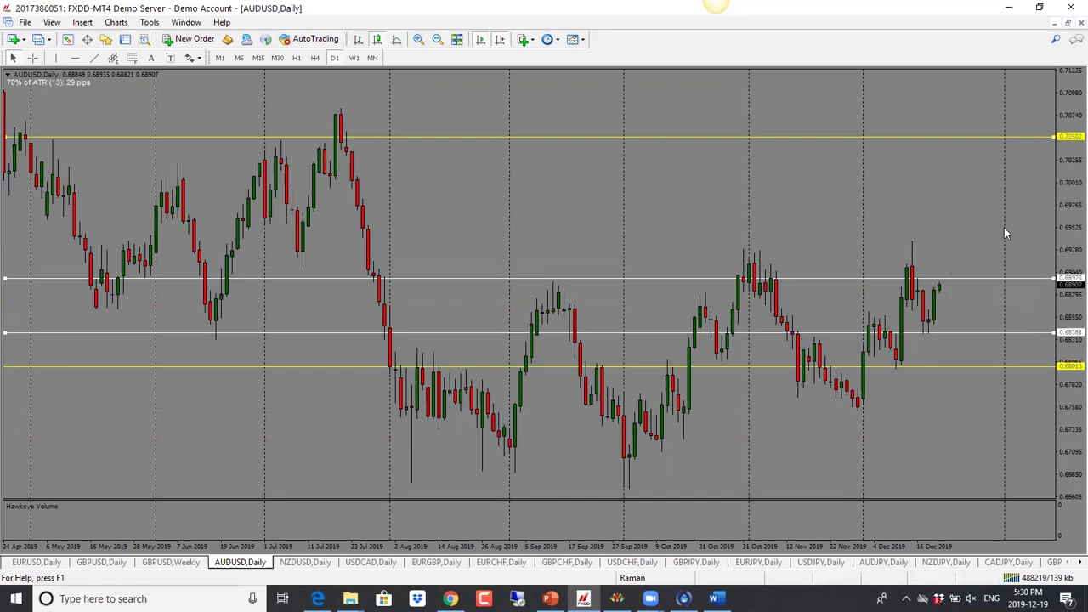
- Move the AUDUSD upper yellow line to about 0.69296, and sketch and erase a drop from the latest candle toward the lower lines
drag(1042, 137, 1028, 249)
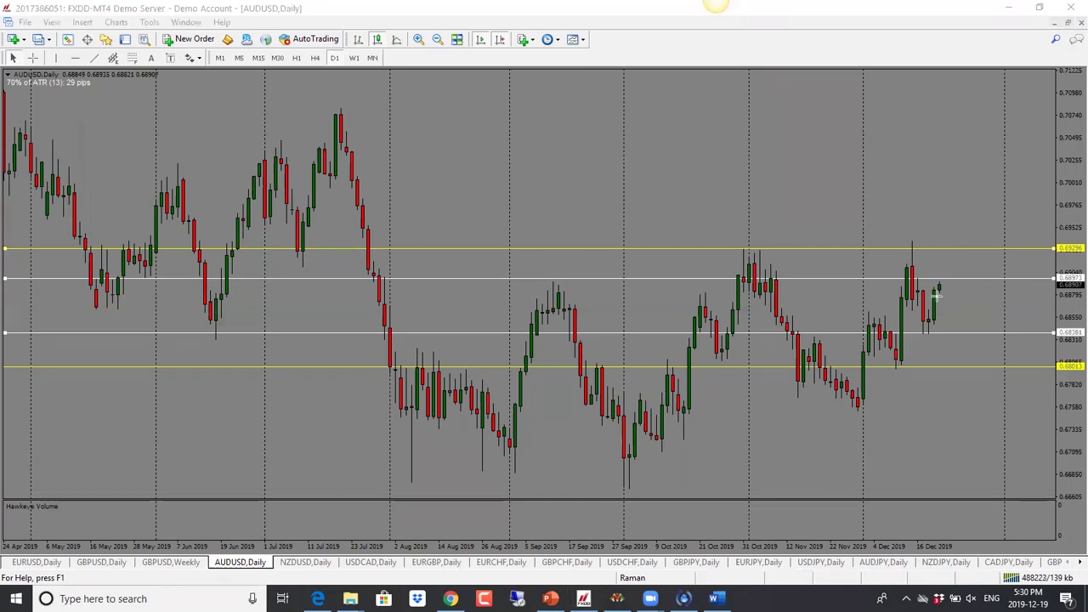
drag(945, 283, 962, 345)
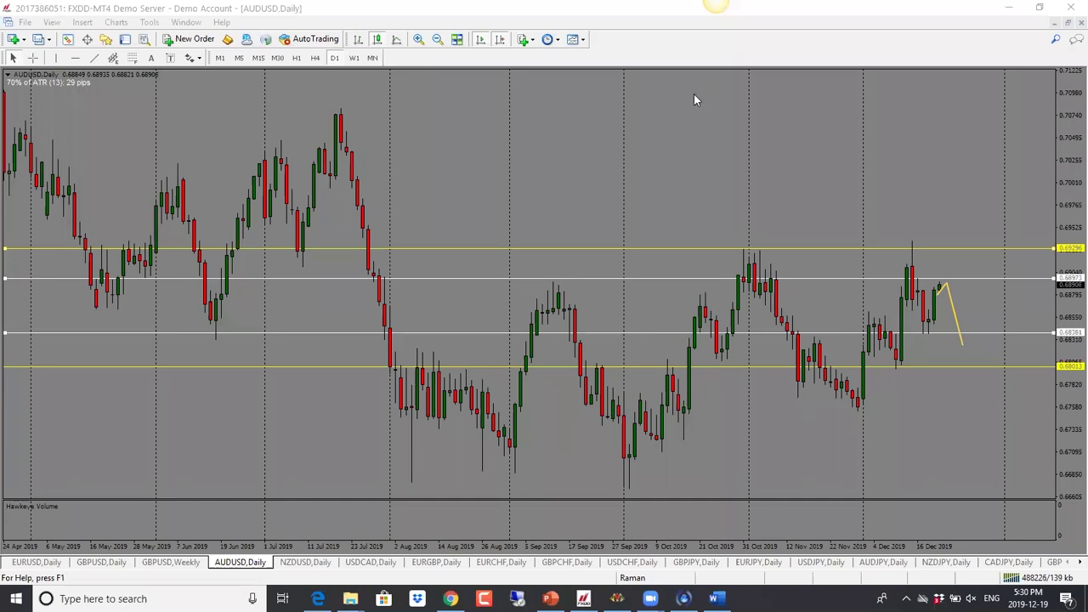
key(ctrl+z)
key(ctrl+z)
mouse_move(910, 279)
mouse_down()
mouse_move(1082, 260)
mouse_move(1056, 278)
mouse_up()
key(ctrl+z)
- View the NZDUSD daily chart, raise the USDCAD top white line to about 1.31376, and sketch and erase a drop below it
click(316, 562)
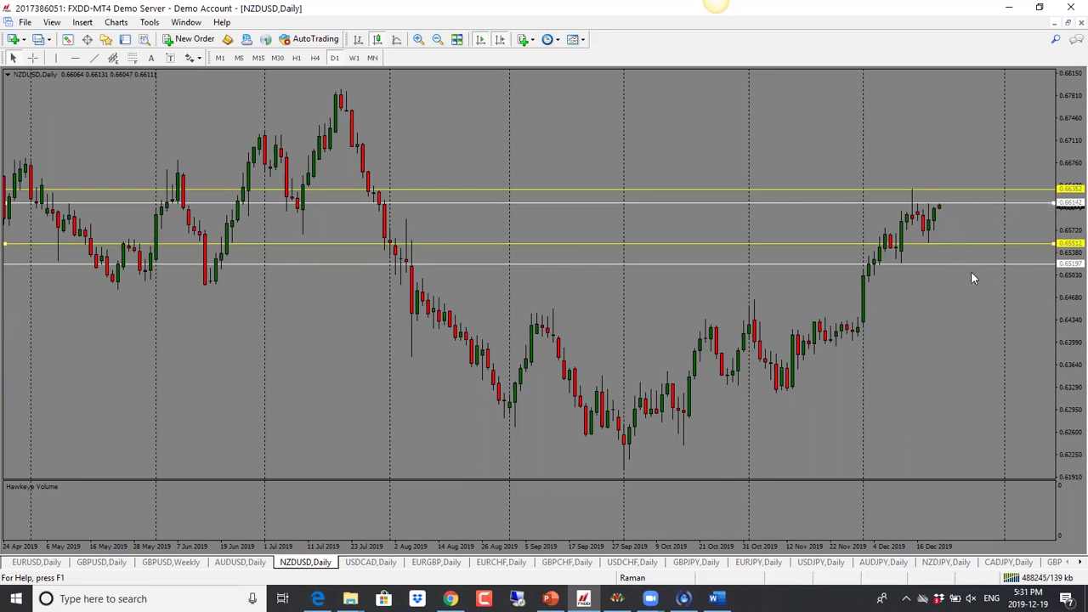
click(353, 563)
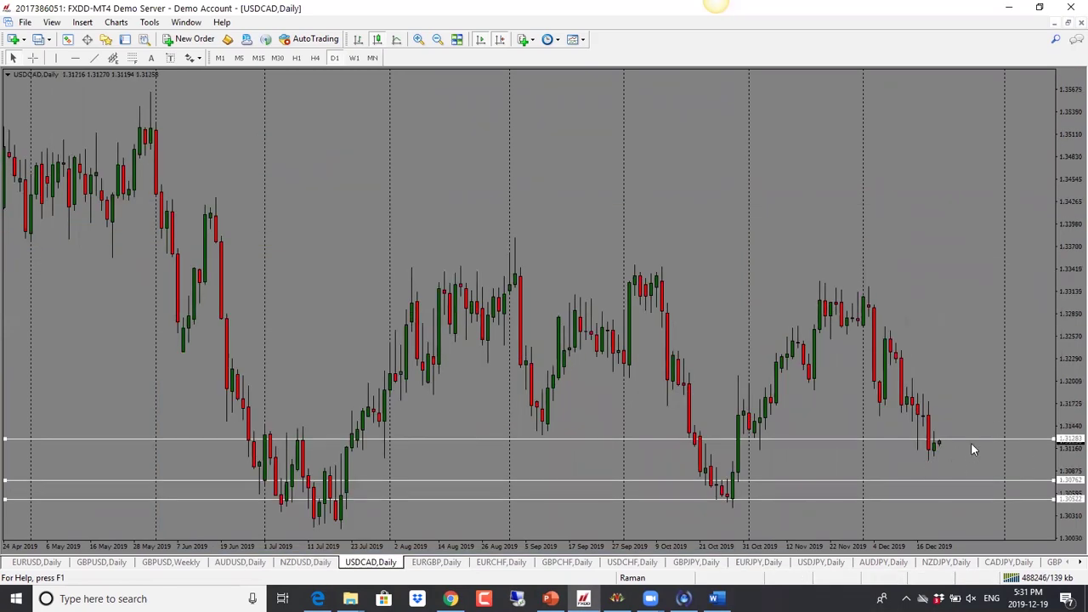
drag(971, 439, 974, 437)
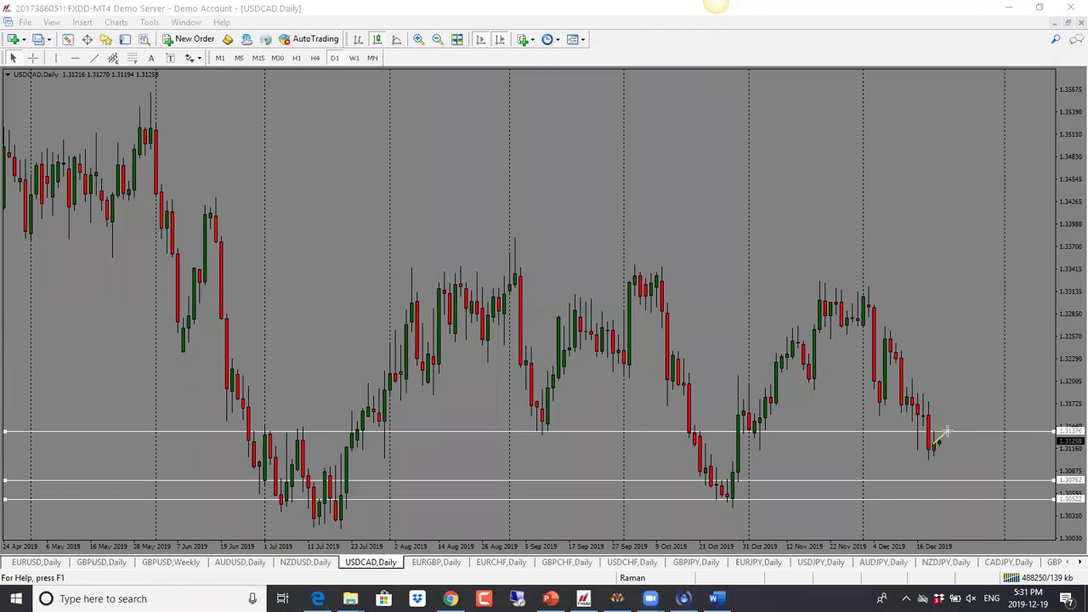
drag(946, 433, 964, 478)
click(934, 443)
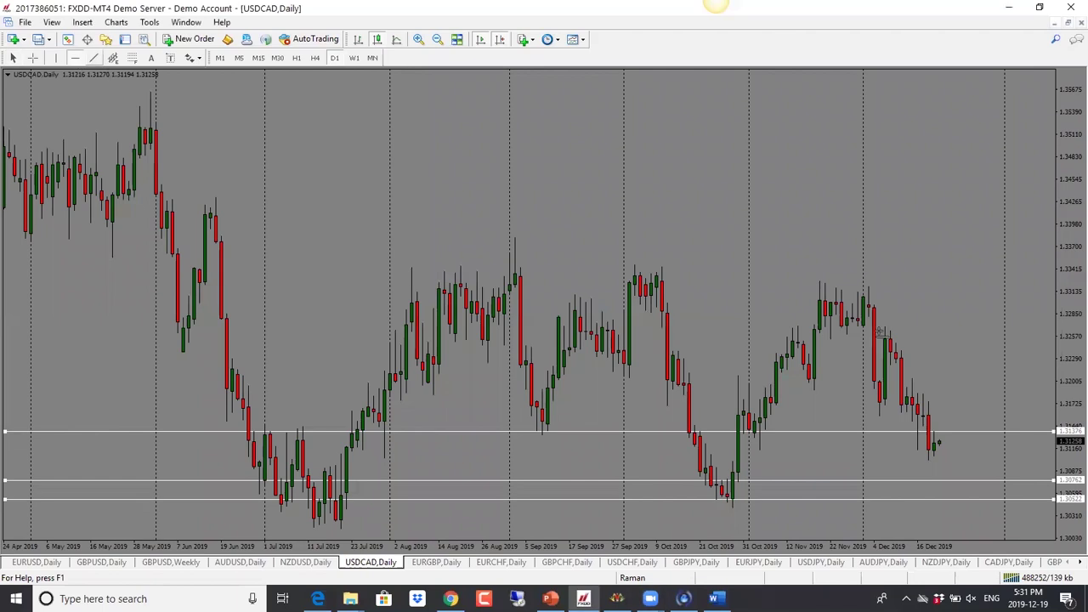
- Add a yellow horizontal line above the USDCAD white lines and adjust it to about 1.31786
click(931, 400)
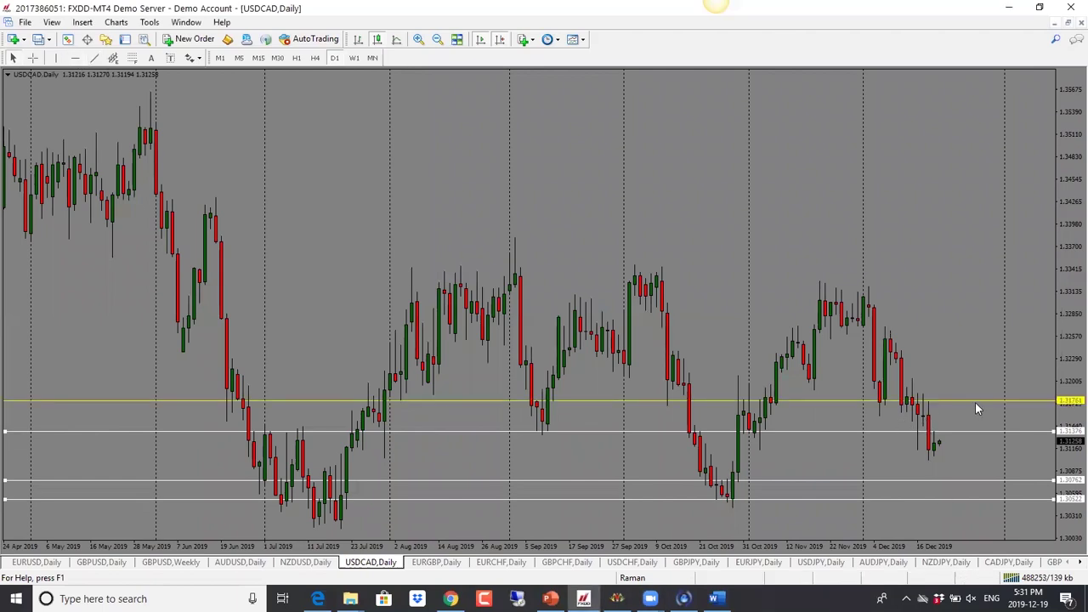
drag(977, 402, 980, 413)
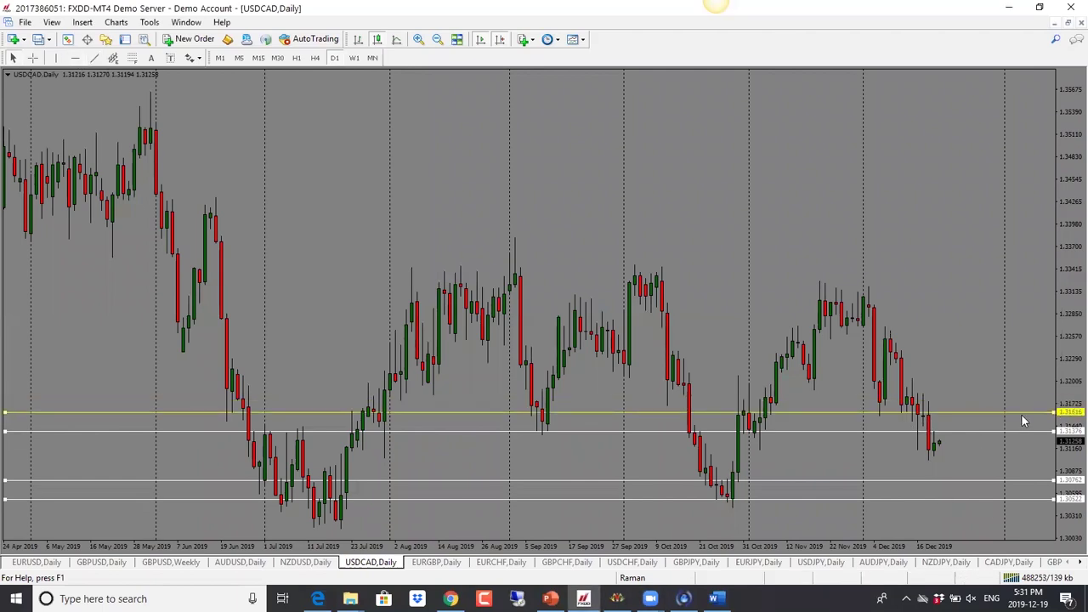
drag(1014, 408, 1011, 398)
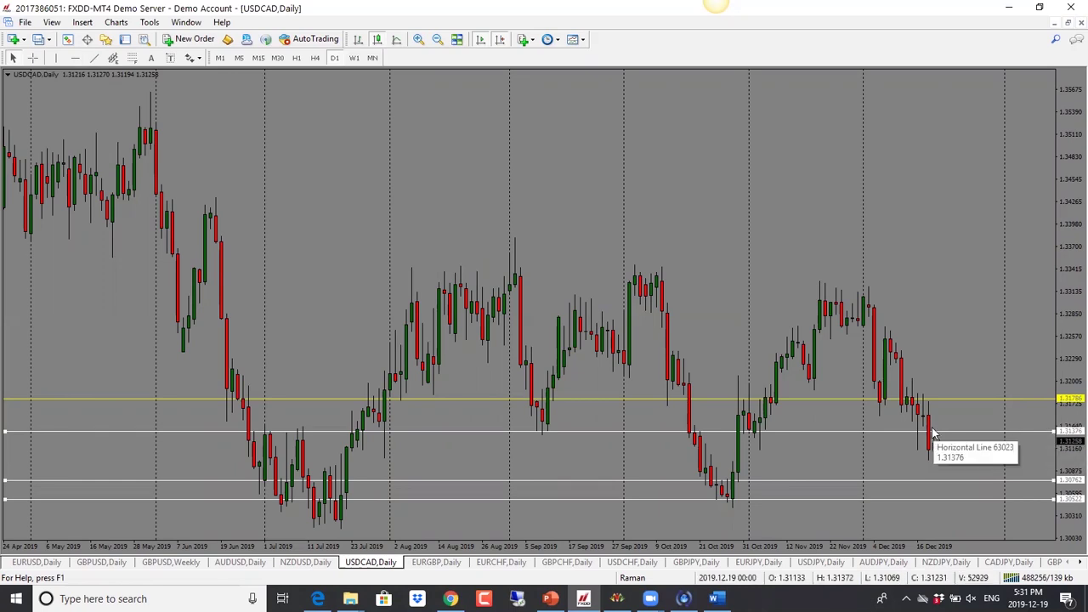
mouse_move(946, 446)
mouse_down()
mouse_move(981, 439)
mouse_move(984, 464)
mouse_move(950, 443)
mouse_up()
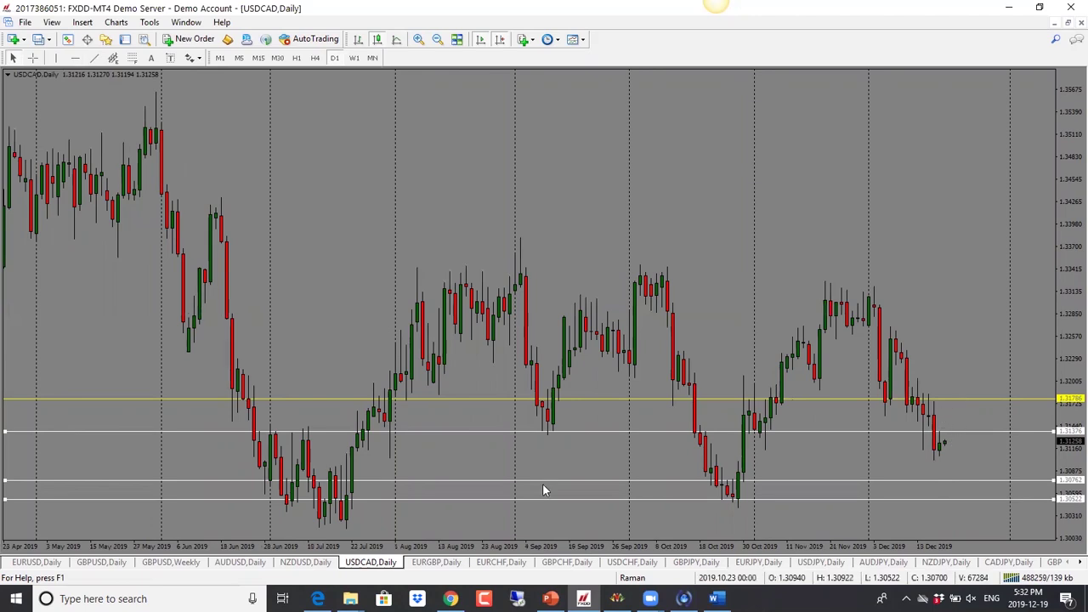
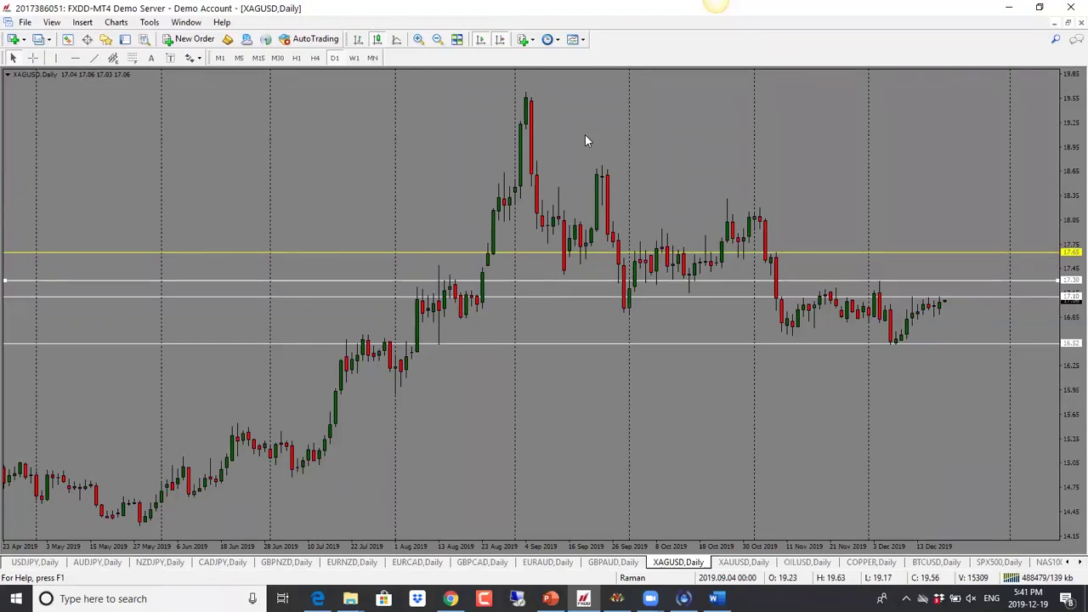
- Sketch a rise from the latest XAGUSD candle toward the yellow line, and review the levels on the XAUUSD daily chart
drag(939, 310, 964, 256)
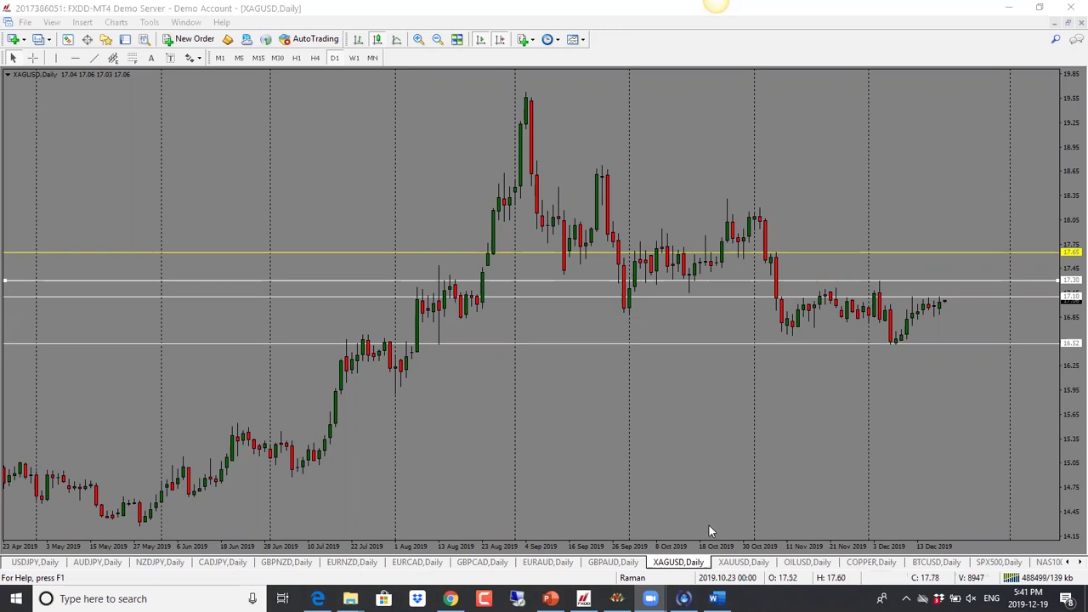
click(744, 563)
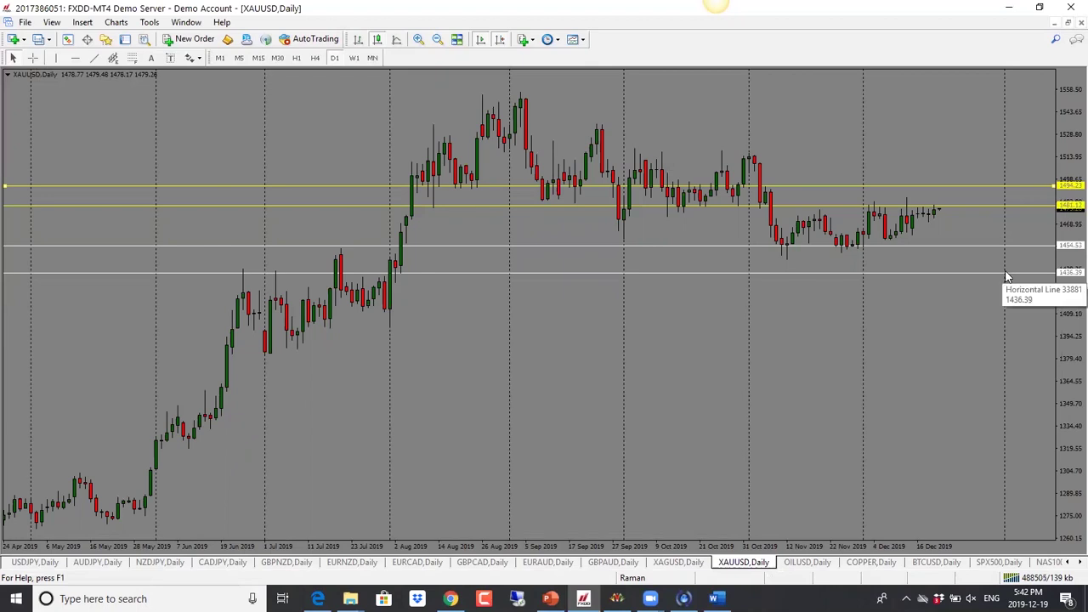
- On the OILUSD daily chart, move the middle white line to about 62.37, and sketch and erase a pullback to the lower 60.06 line
click(802, 562)
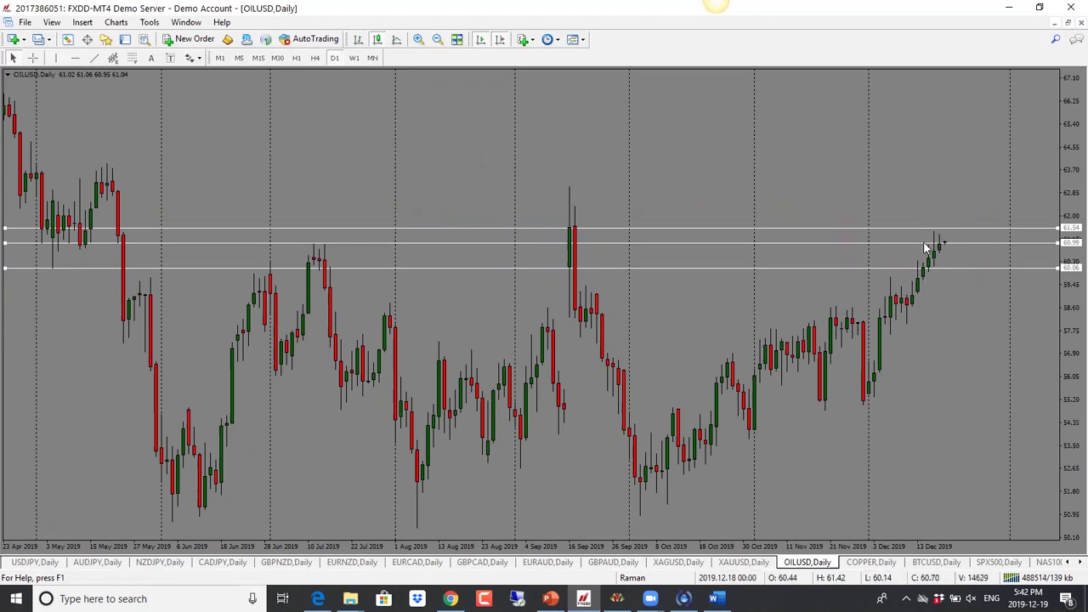
drag(984, 243, 1009, 388)
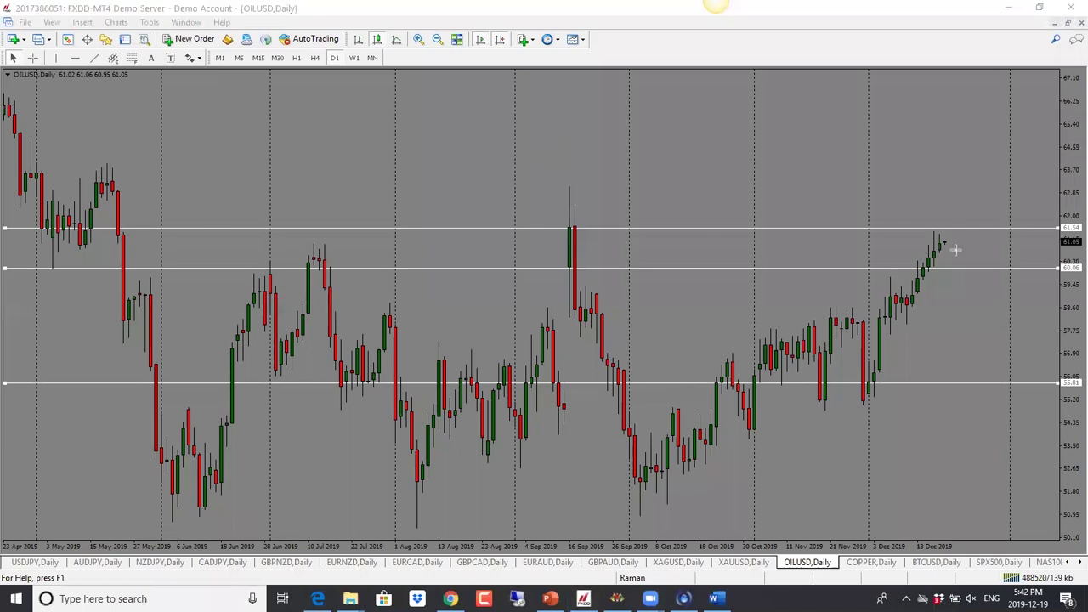
mouse_move(940, 244)
mouse_down()
mouse_move(945, 229)
mouse_move(956, 269)
mouse_up()
key(ctrl+z)
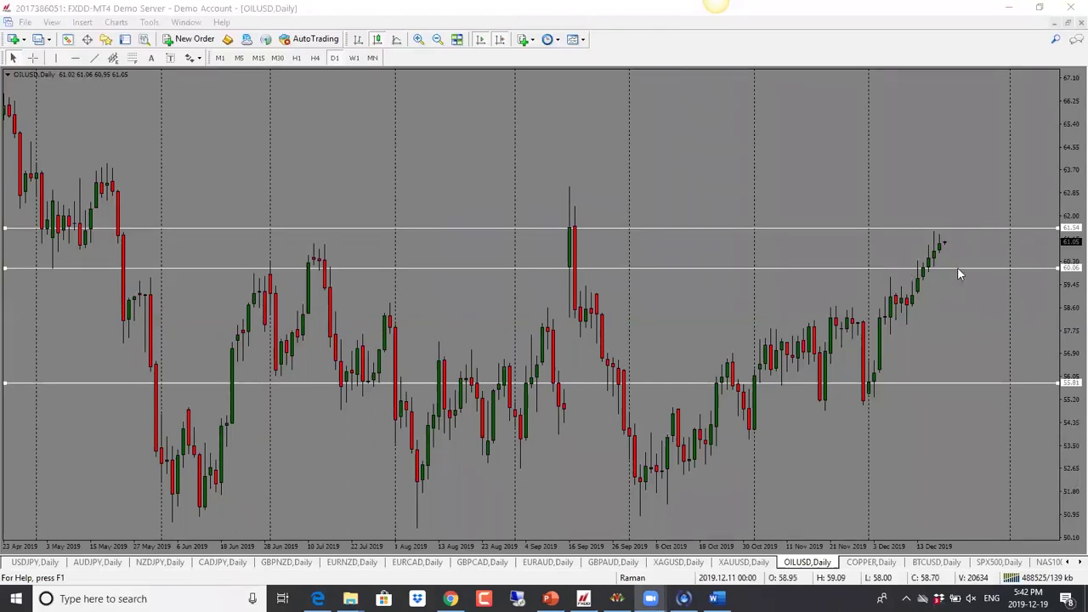
drag(1025, 381, 997, 206)
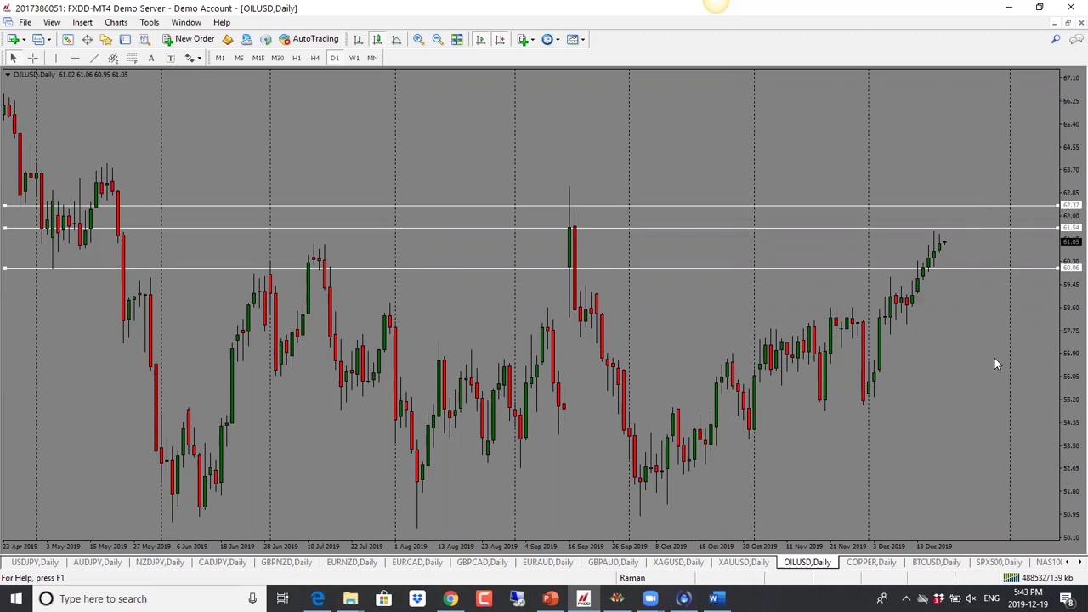
mouse_move(952, 237)
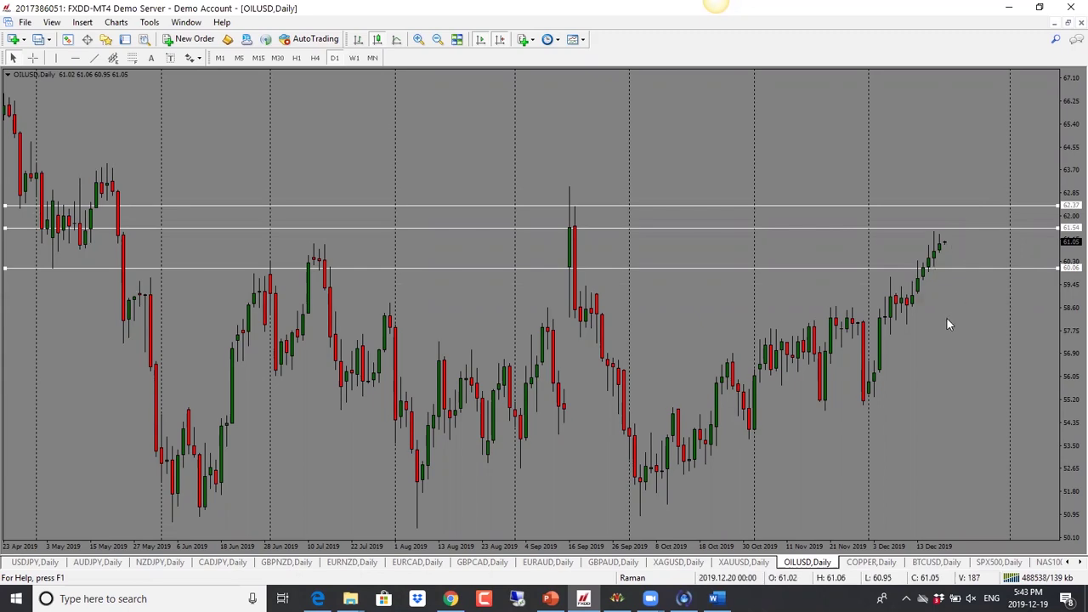
- On the COPPER daily chart, move the upper white line to about 2.786 and the lowest white line to about 2.828
click(883, 562)
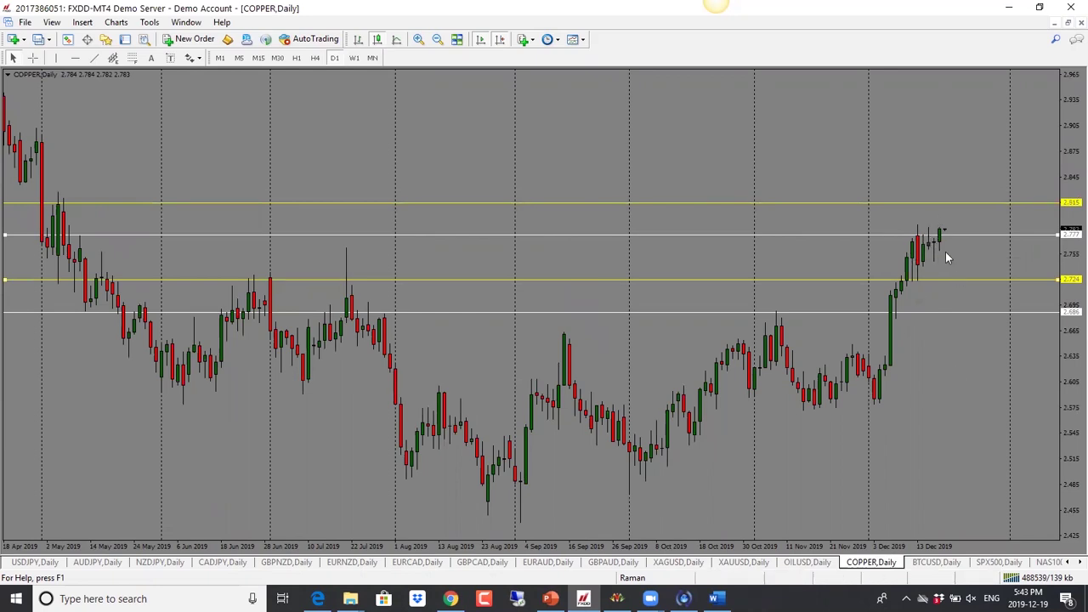
drag(974, 231, 973, 226)
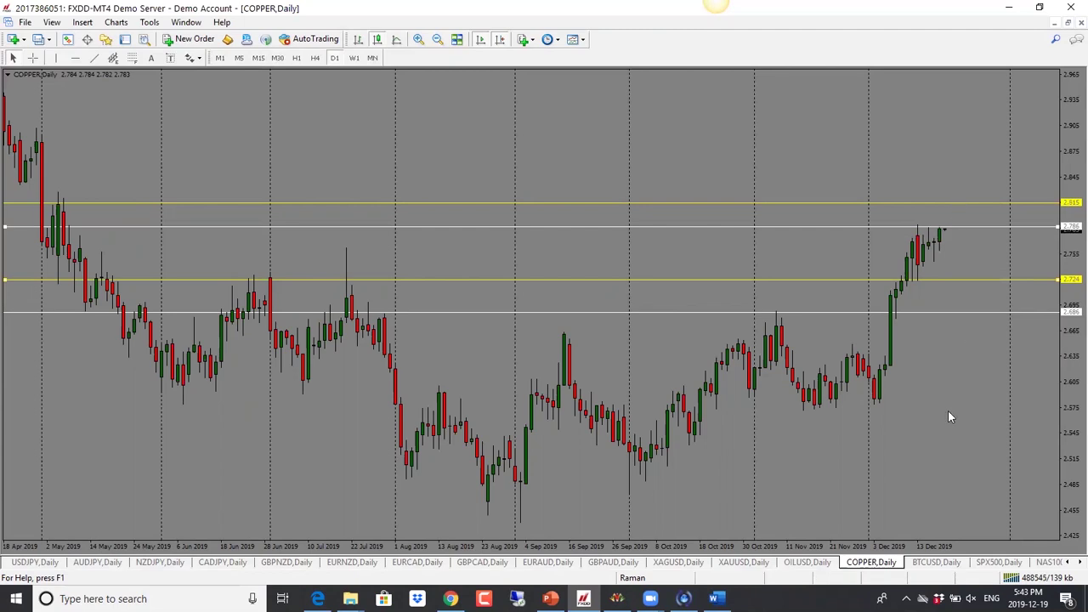
drag(1038, 312, 994, 196)
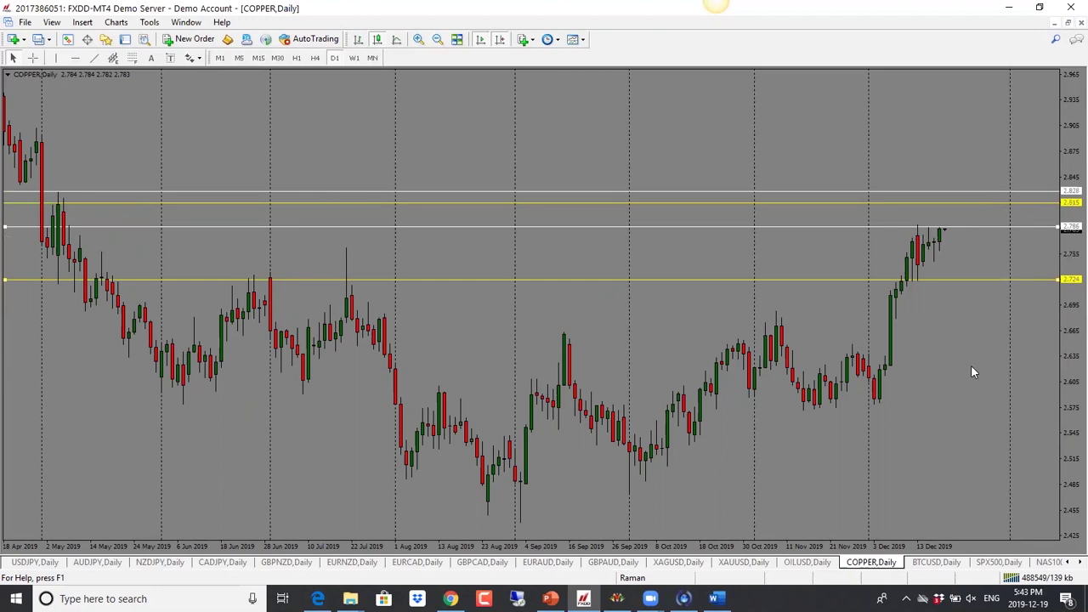
- View the BTCUSD daily chart, and on the SPX500 daily chart move the lowest white line above price to about 3220.74
click(952, 562)
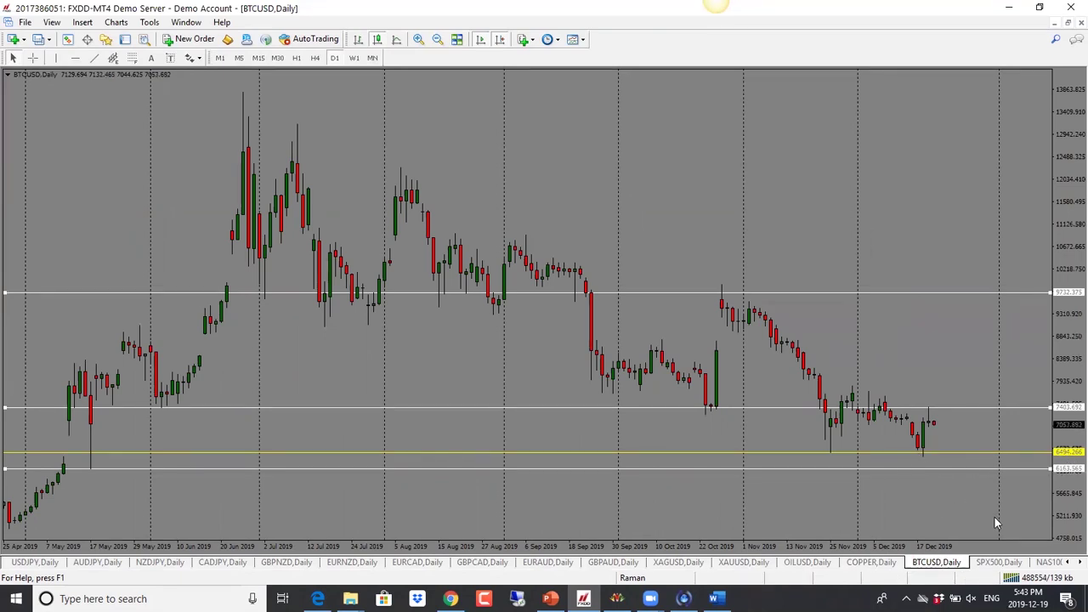
click(997, 563)
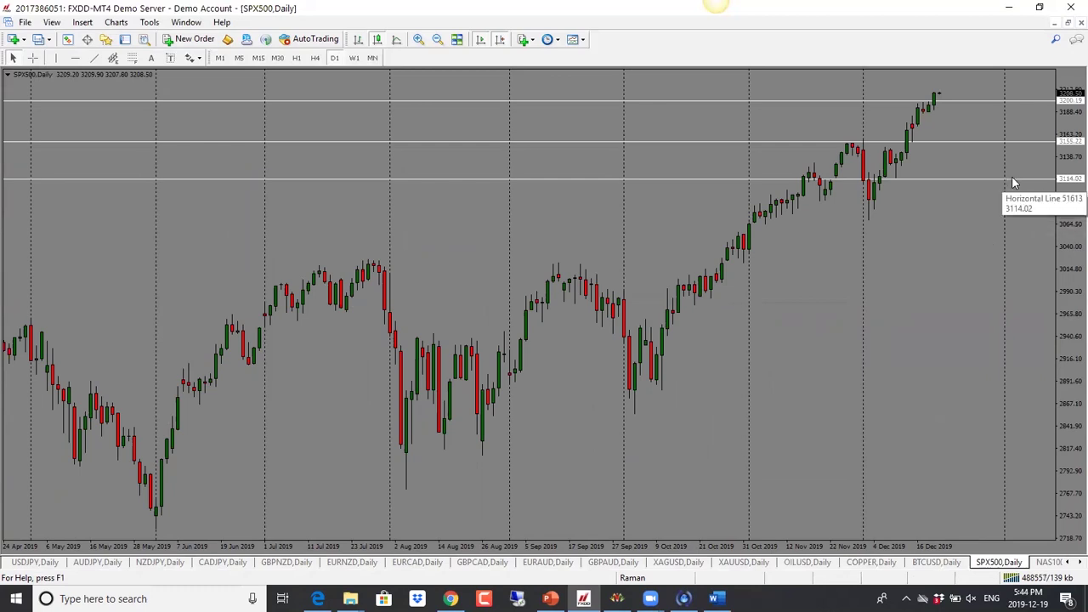
drag(1012, 179, 1007, 87)
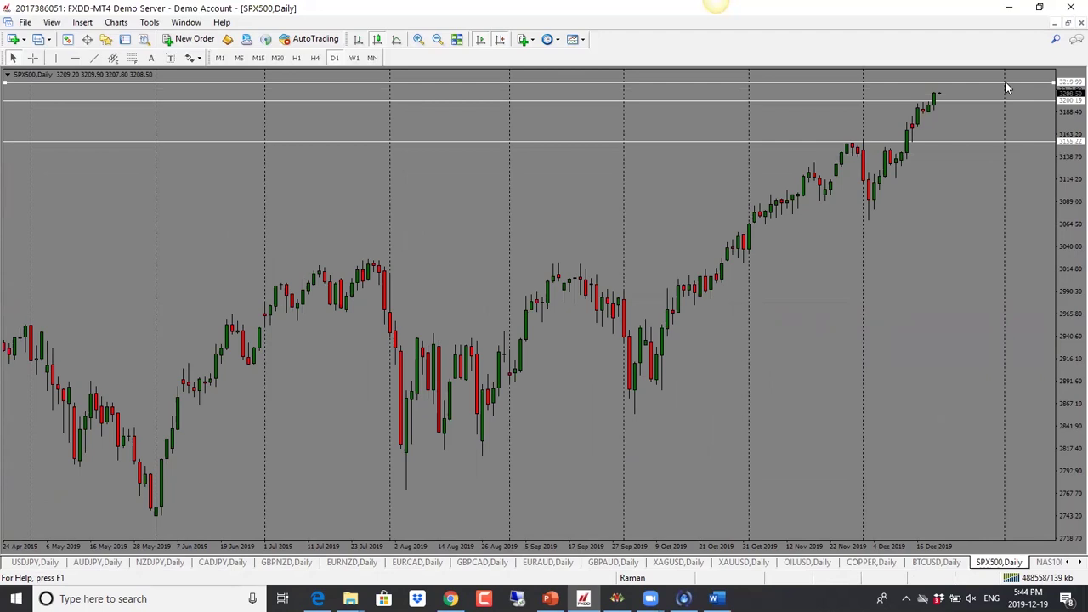
drag(1007, 88, 1006, 87)
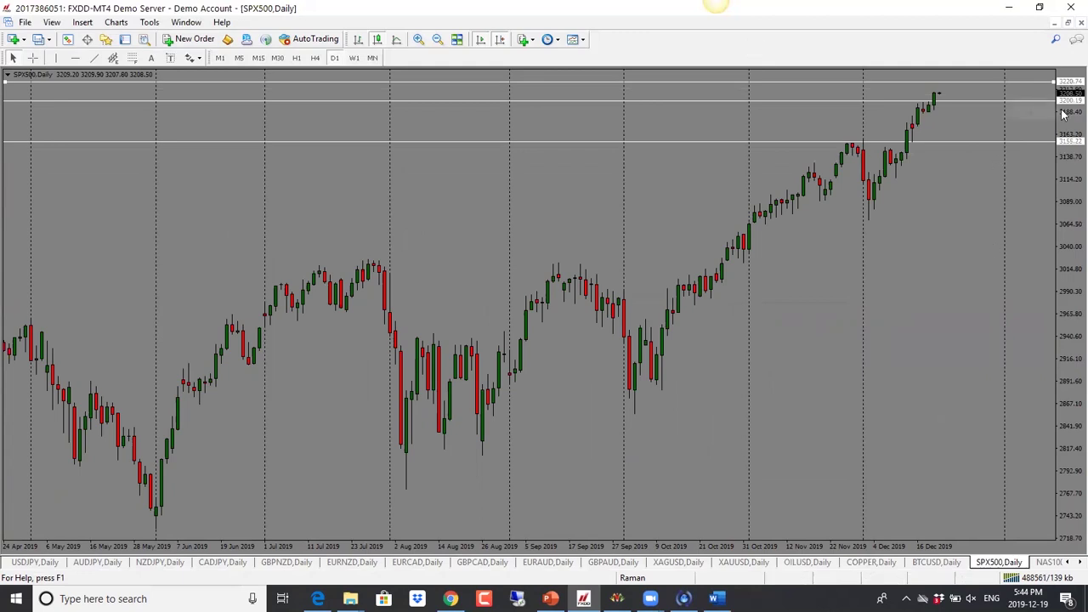
drag(1070, 205, 1070, 199)
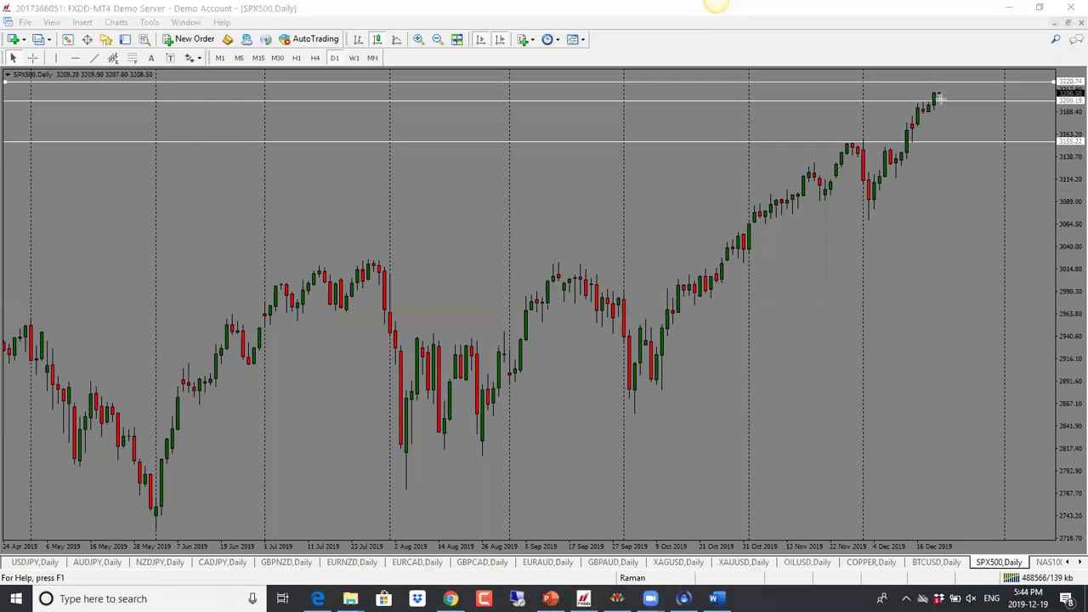
- Sketch an SPX500 rise to the highest white line and a drop to the lowest one, and erase the sketch
drag(940, 95, 949, 84)
drag(937, 92, 958, 142)
key(Escape)
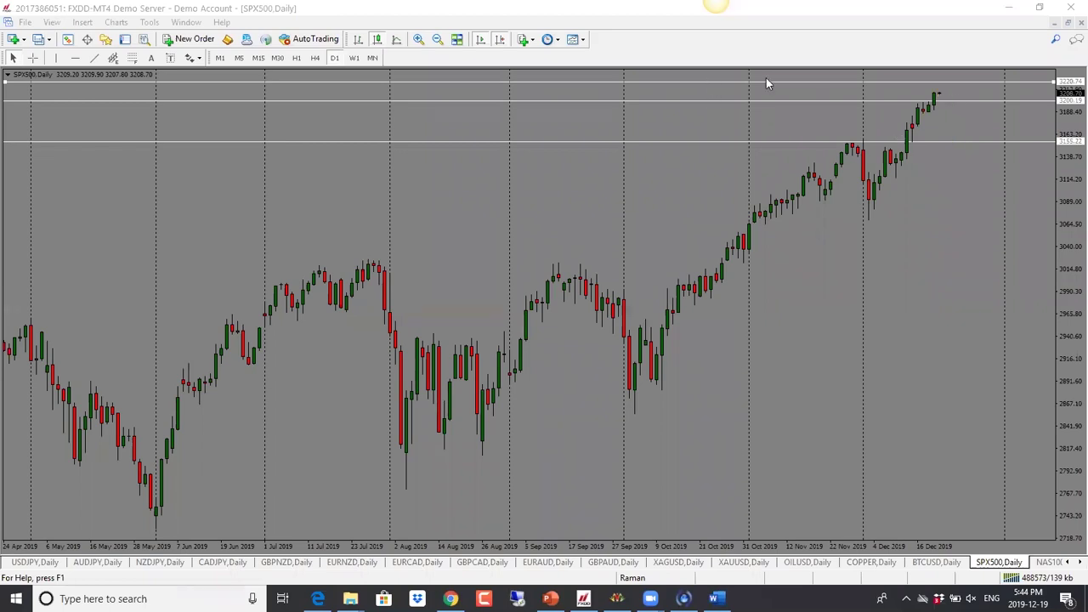
- On the NAS100 daily chart, move the lowest white line to about 8702.06 and the highest original white line to about 8603.57
click(1070, 564)
click(1071, 564)
click(1070, 565)
click(1071, 565)
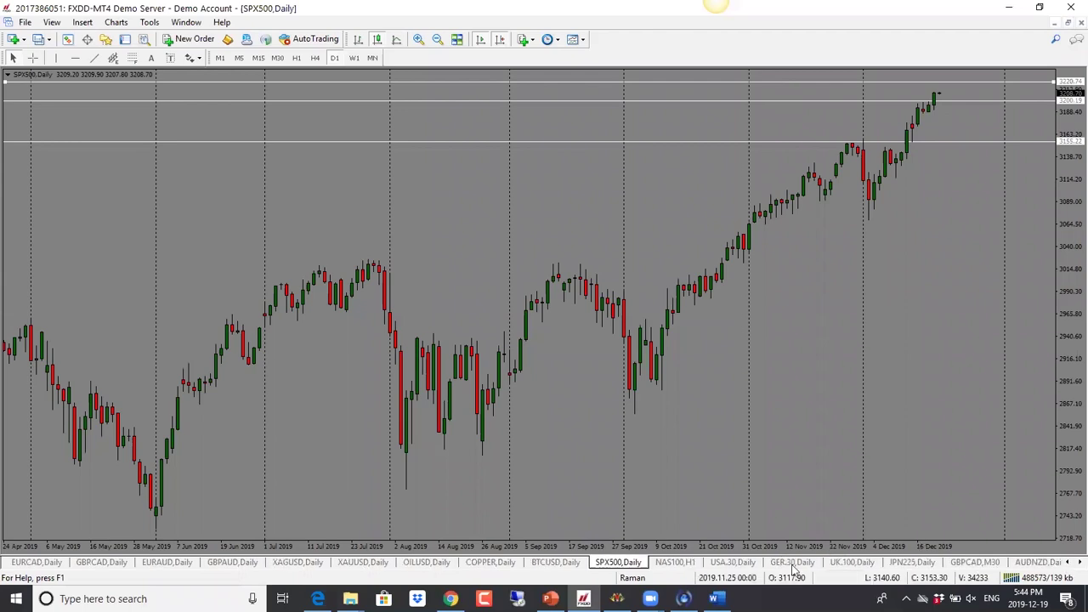
click(672, 563)
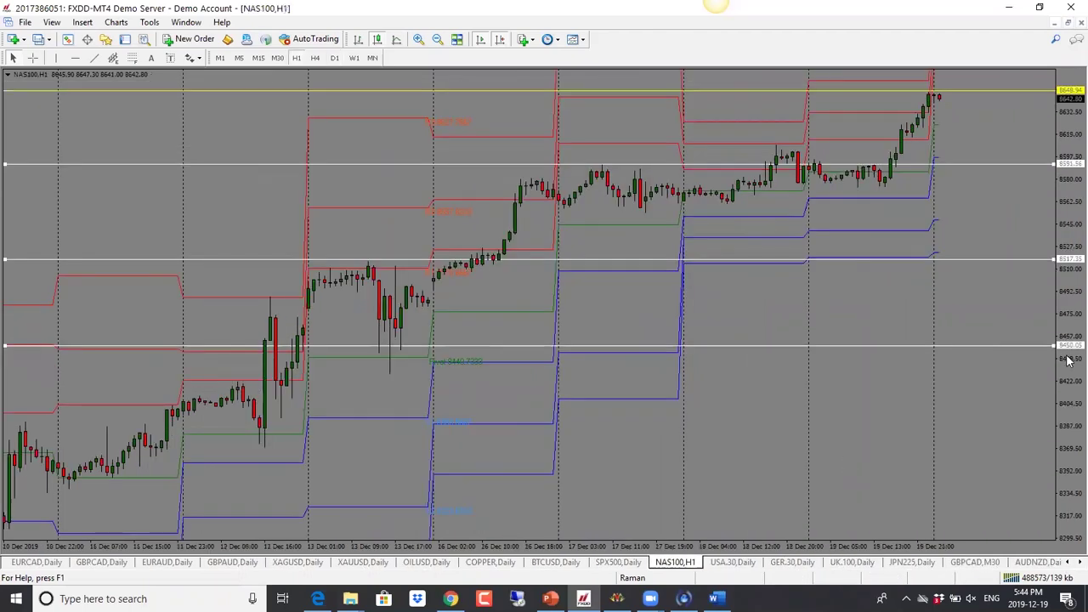
click(335, 57)
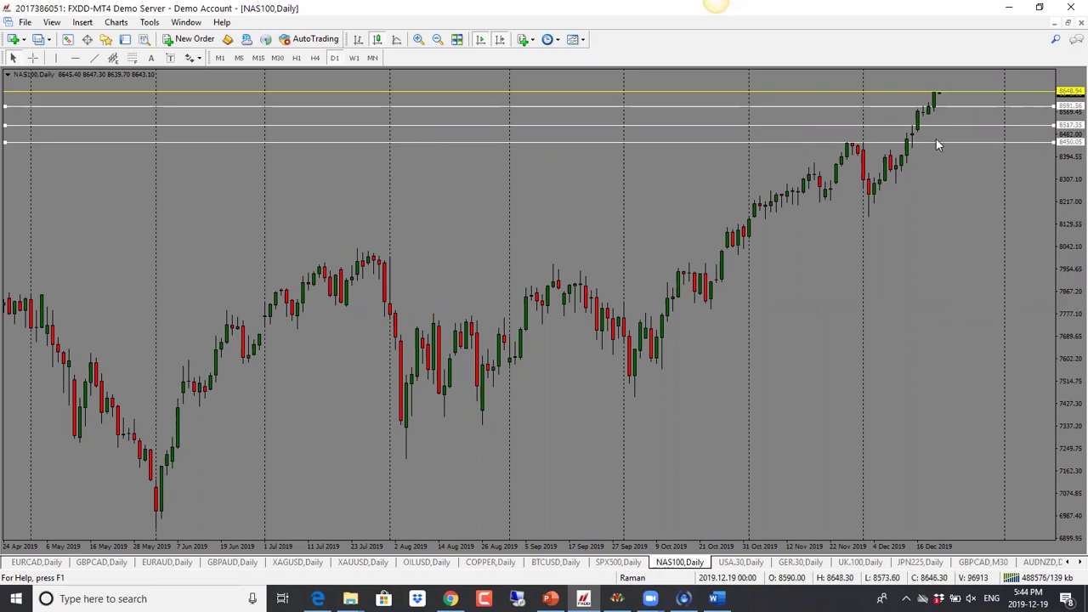
drag(938, 144, 929, 84)
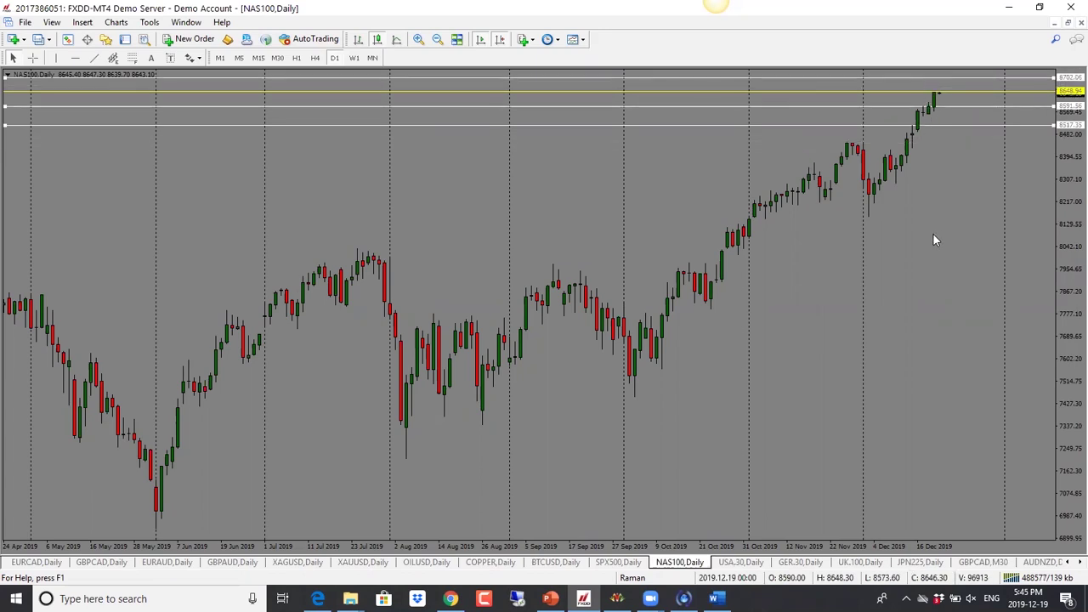
drag(944, 107, 941, 104)
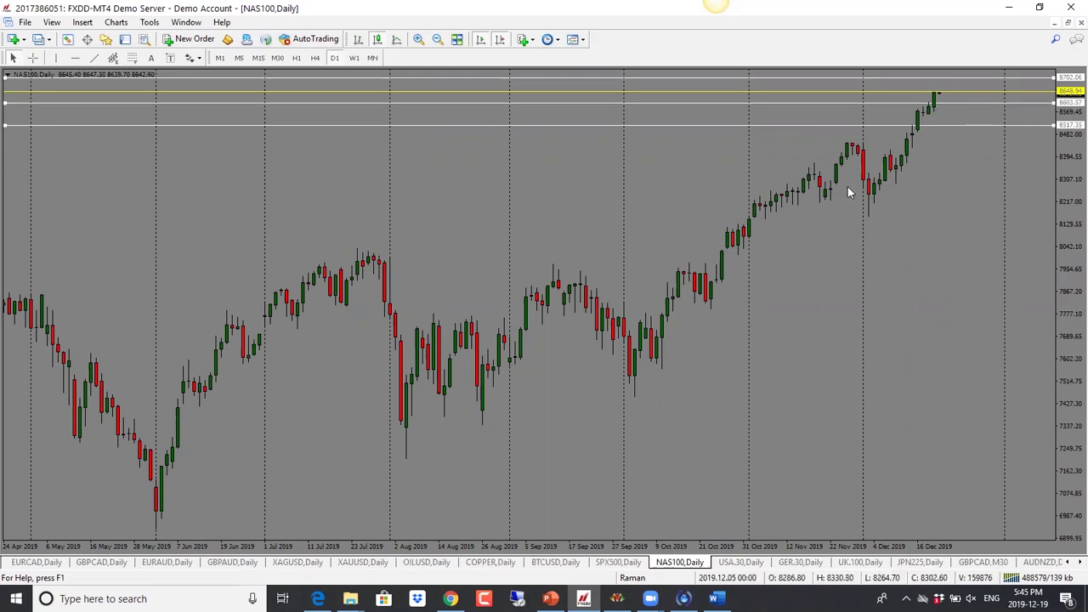
- Check the NAS100 levels against the pivots on the H1 timeframe, return to daily, and open the USA.30 daily chart
click(297, 57)
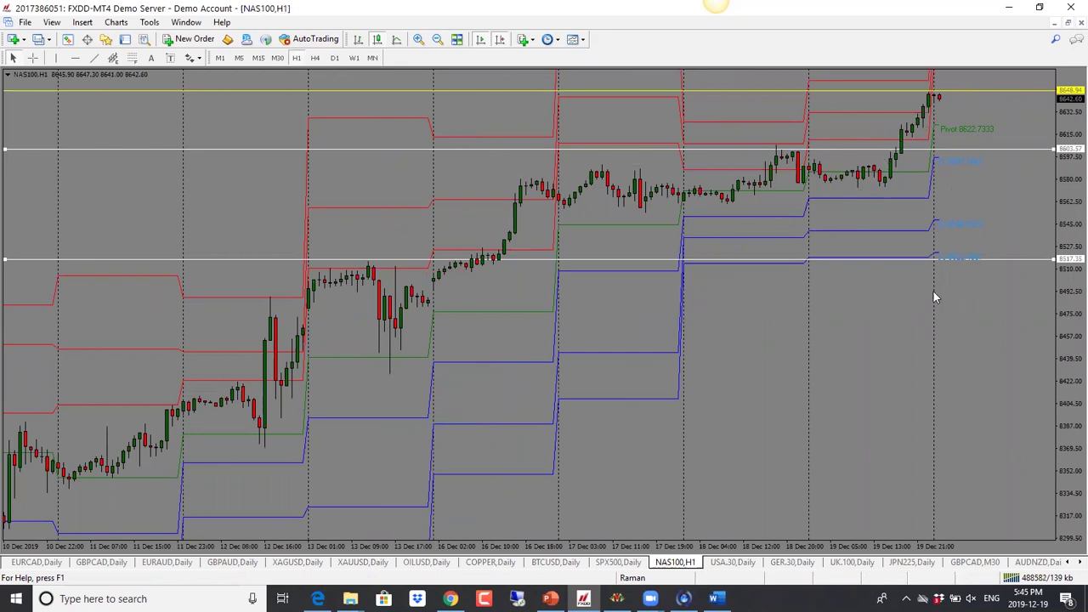
click(334, 57)
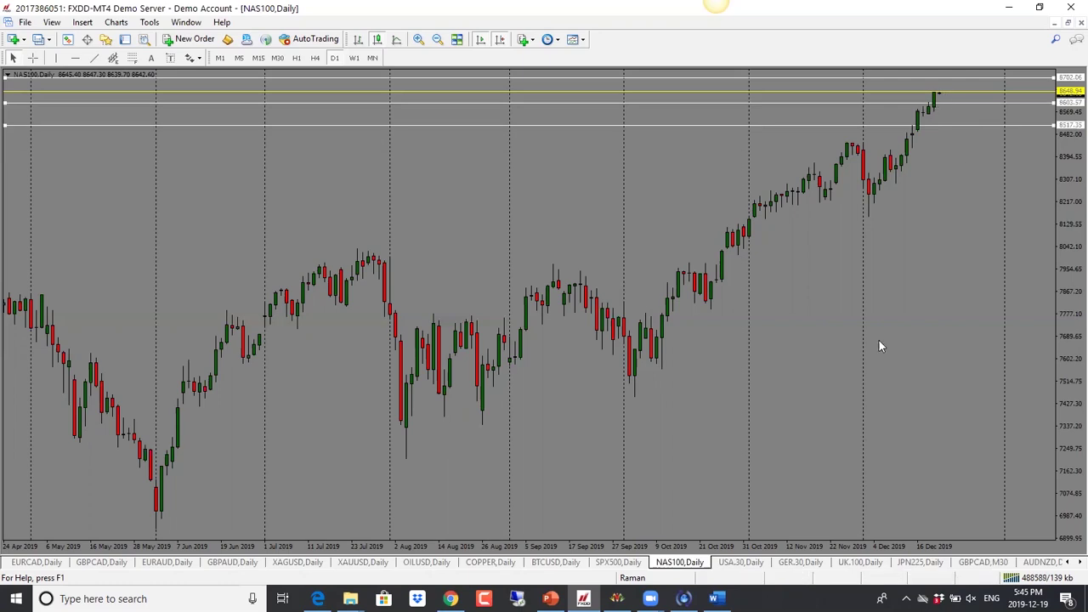
click(739, 563)
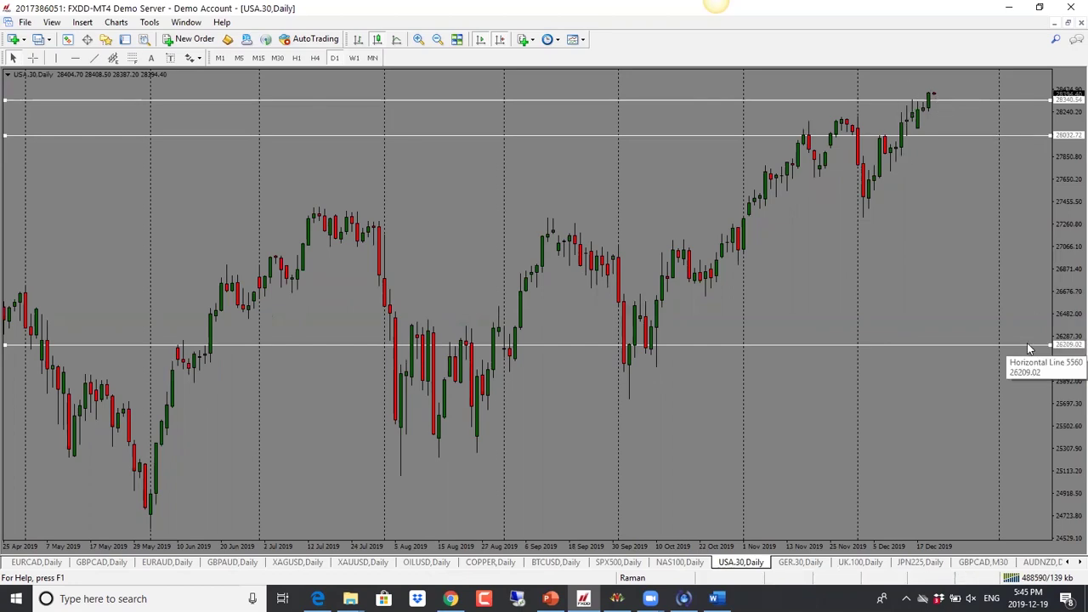
- On the USA.30 daily chart, move the lowest white line above price to about 28555 and compress the price scale slightly
scroll(1012, 127, up, 2)
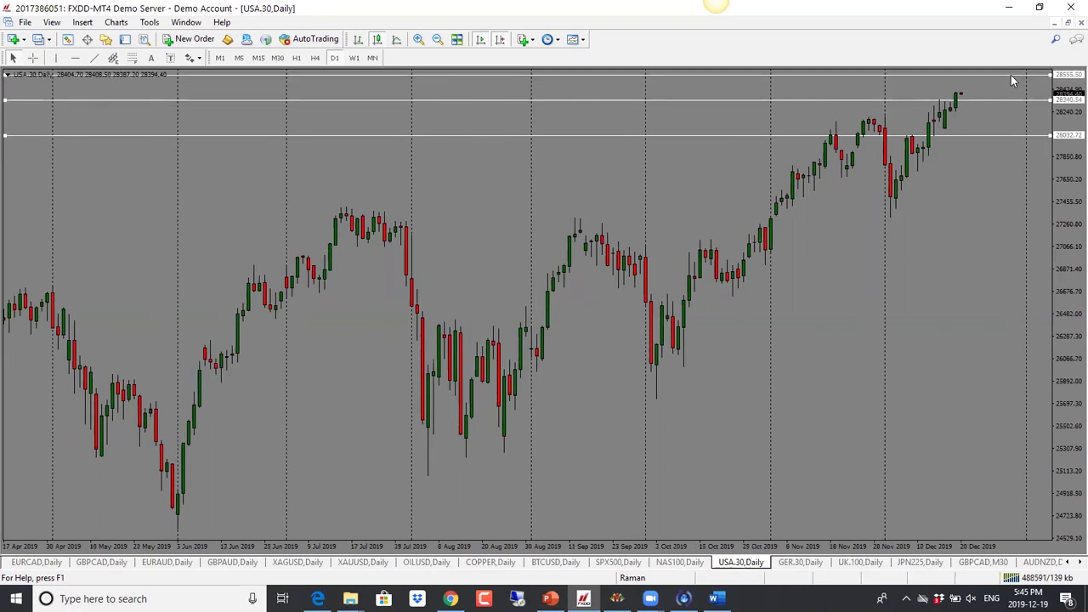
drag(1061, 187, 1059, 206)
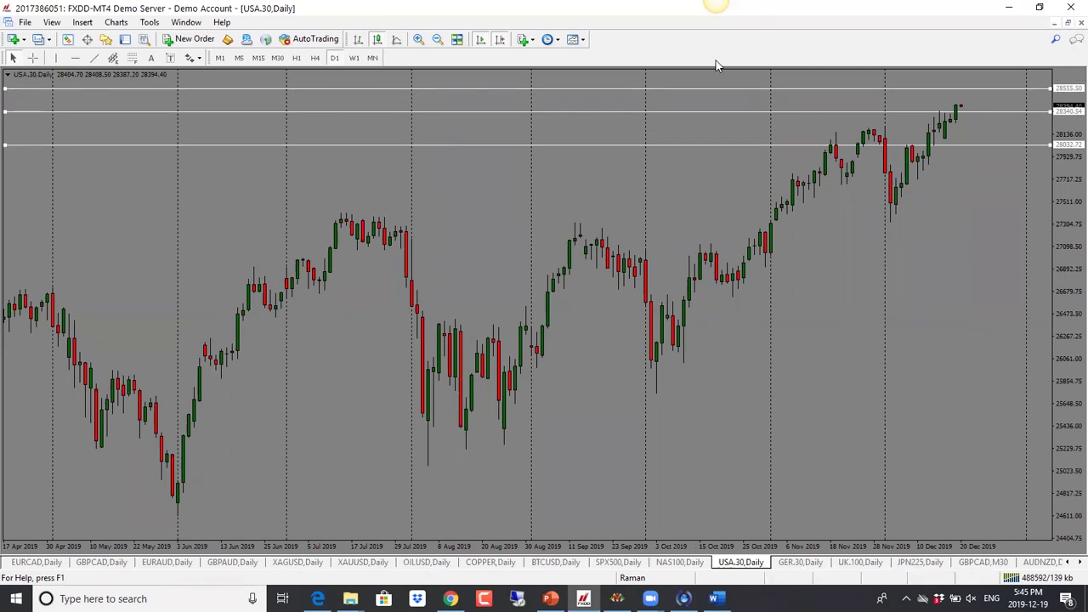
scroll(967, 111, down, 1)
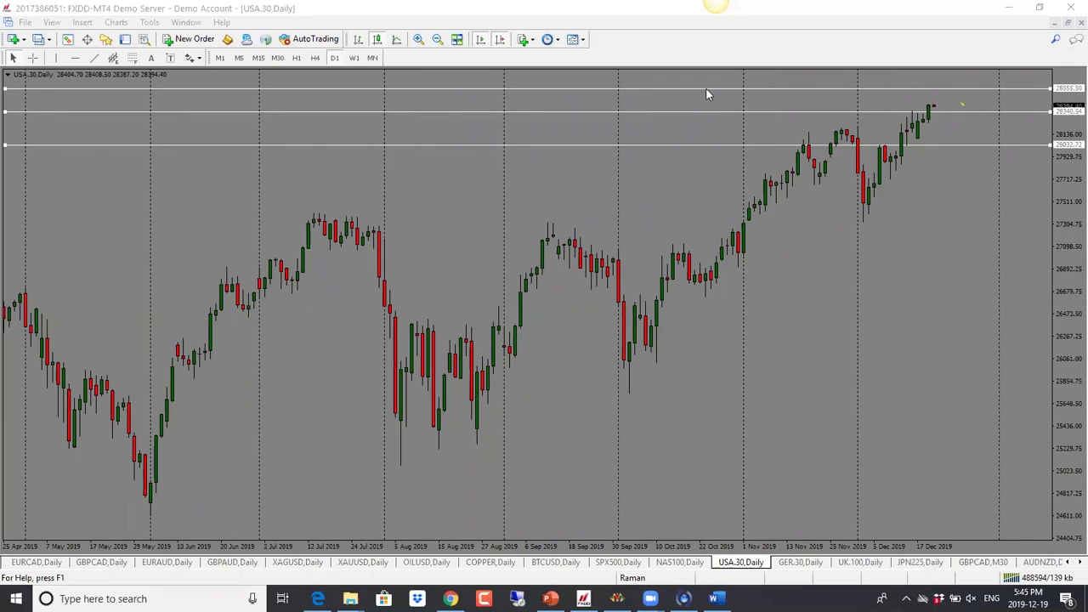
- Sketch a USA.30 dip to the middle white line and a rise to the highest one, and erase the sketch
drag(933, 103, 948, 90)
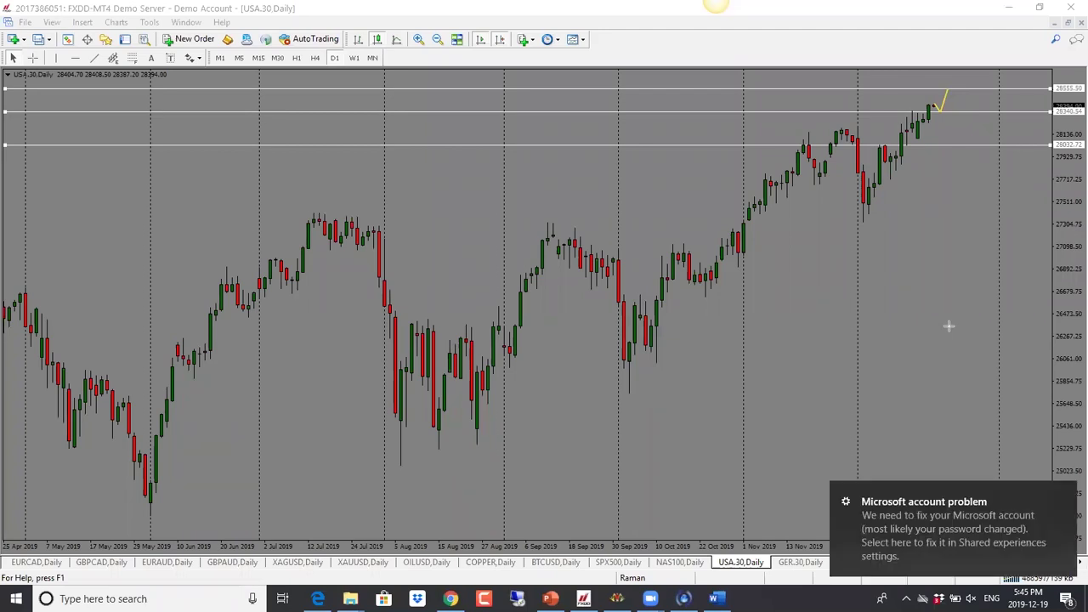
key(Escape)
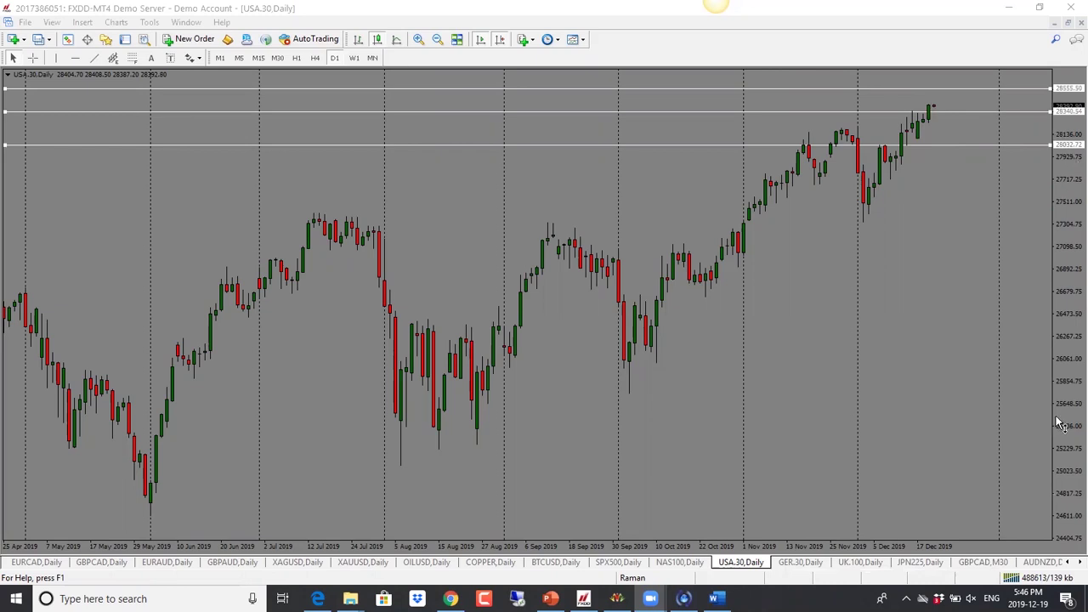
- On the GER.30 daily chart, sketch a rise to the upper white line followed by a drop, and erase the sketch
click(800, 563)
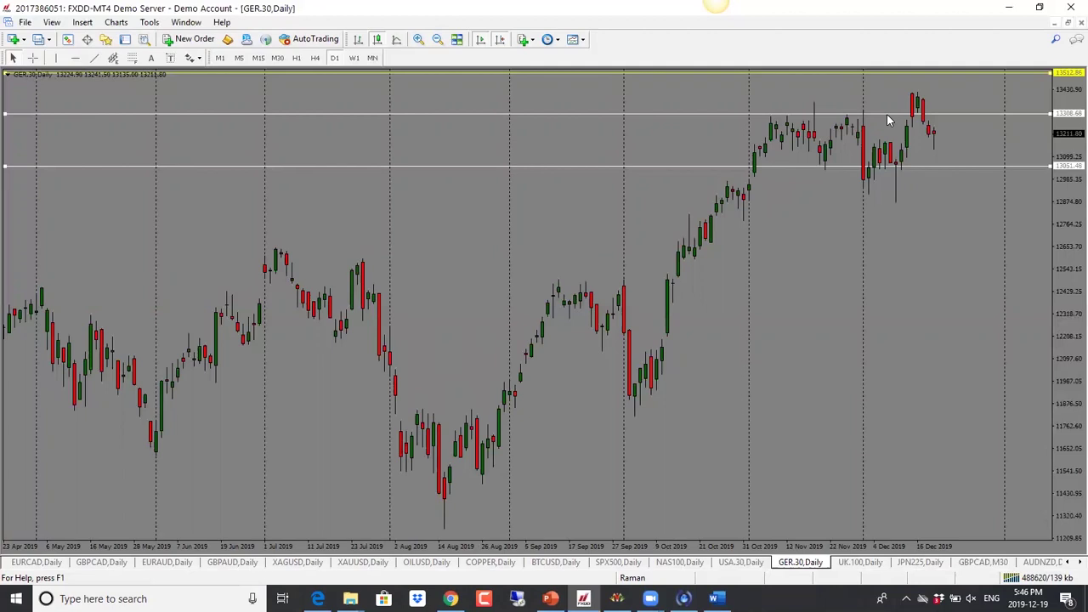
mouse_move(934, 133)
mouse_down()
mouse_move(943, 111)
mouse_move(951, 152)
mouse_up()
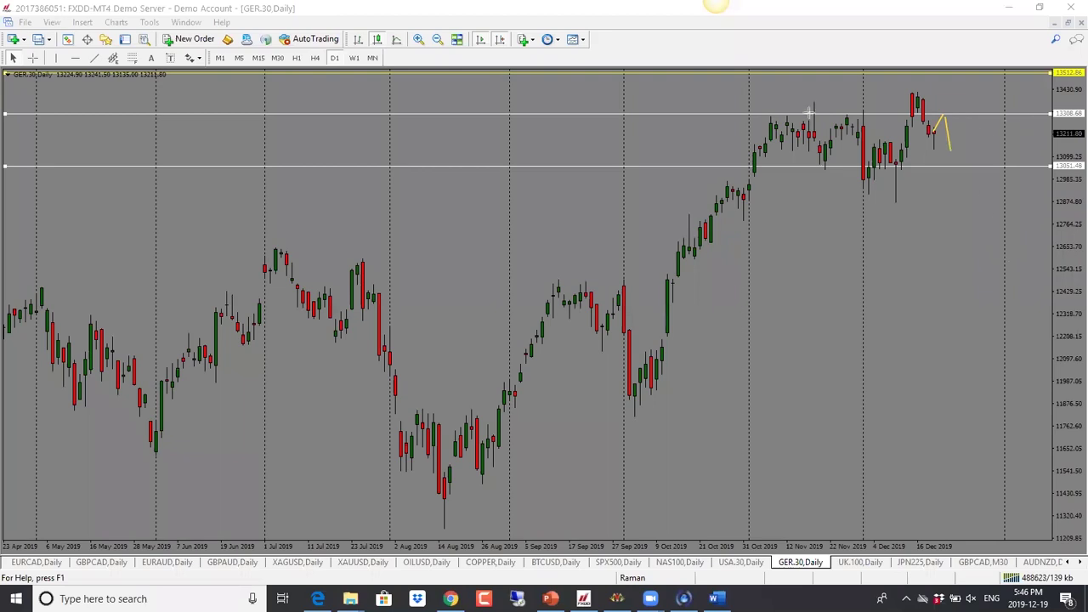
key(e)
- On the UK.100 daily chart, move the lowest white line above price to about 7624.47
click(847, 565)
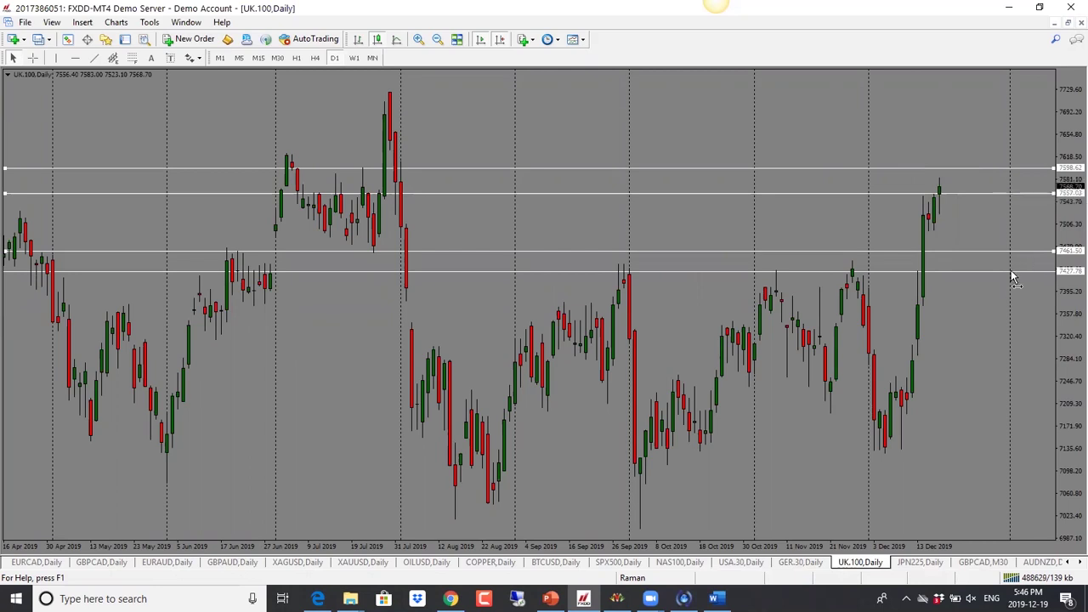
drag(1013, 269, 999, 155)
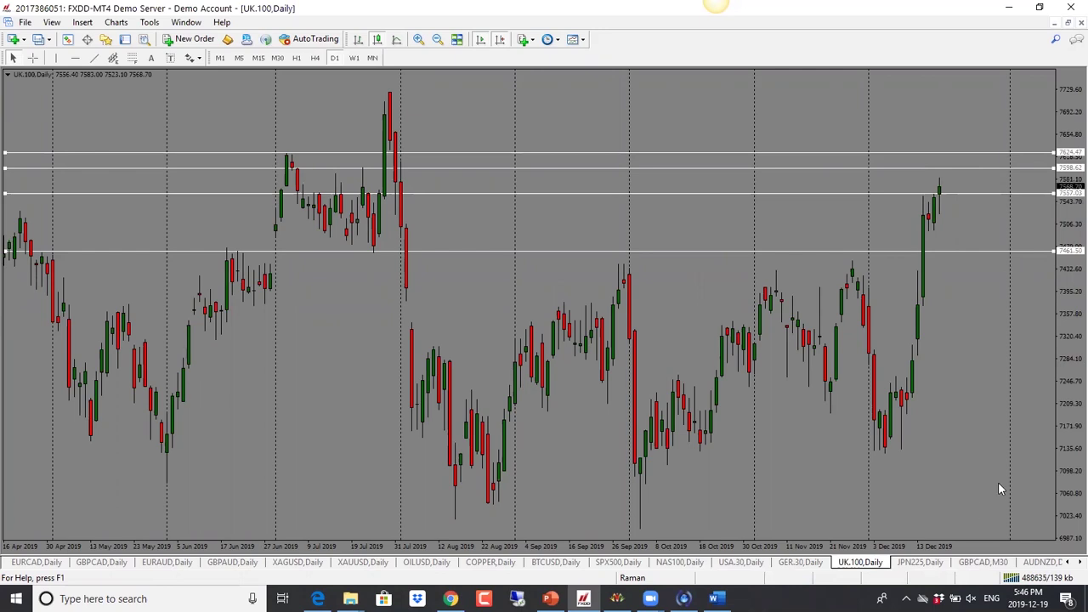
- On the JPN225 daily chart, sketch support along the lowest white line with a bounce to the highest one, and erase the sketch
click(918, 562)
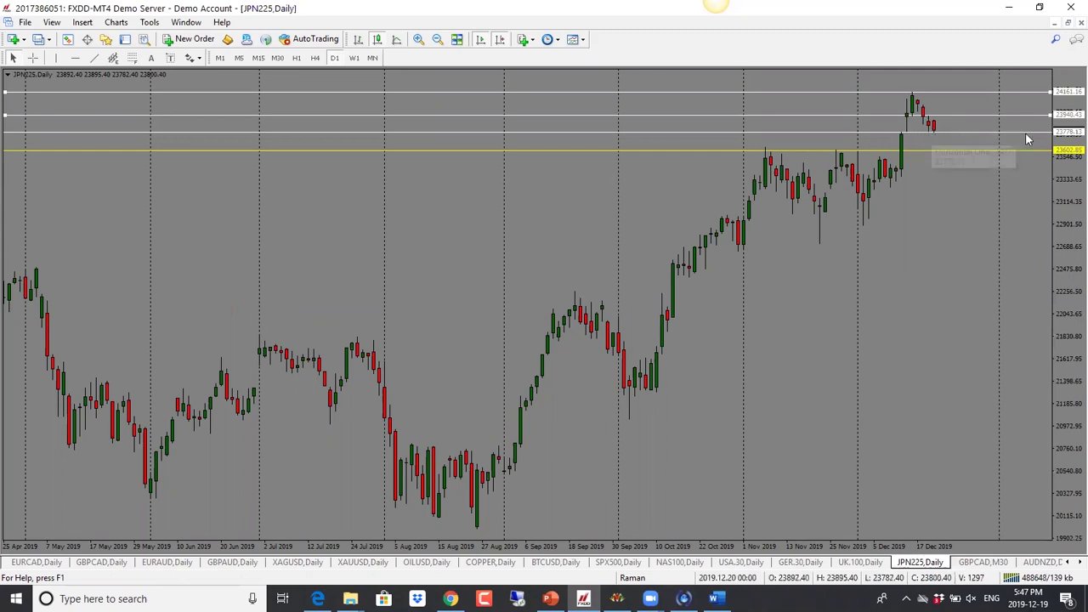
mouse_move(918, 136)
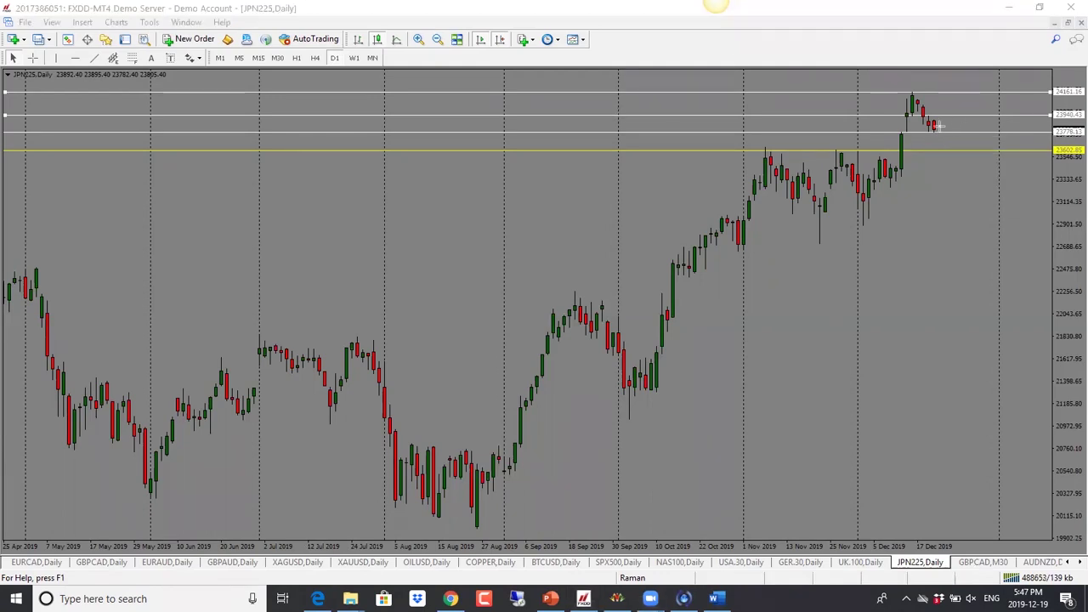
drag(941, 132, 955, 91)
drag(900, 132, 936, 133)
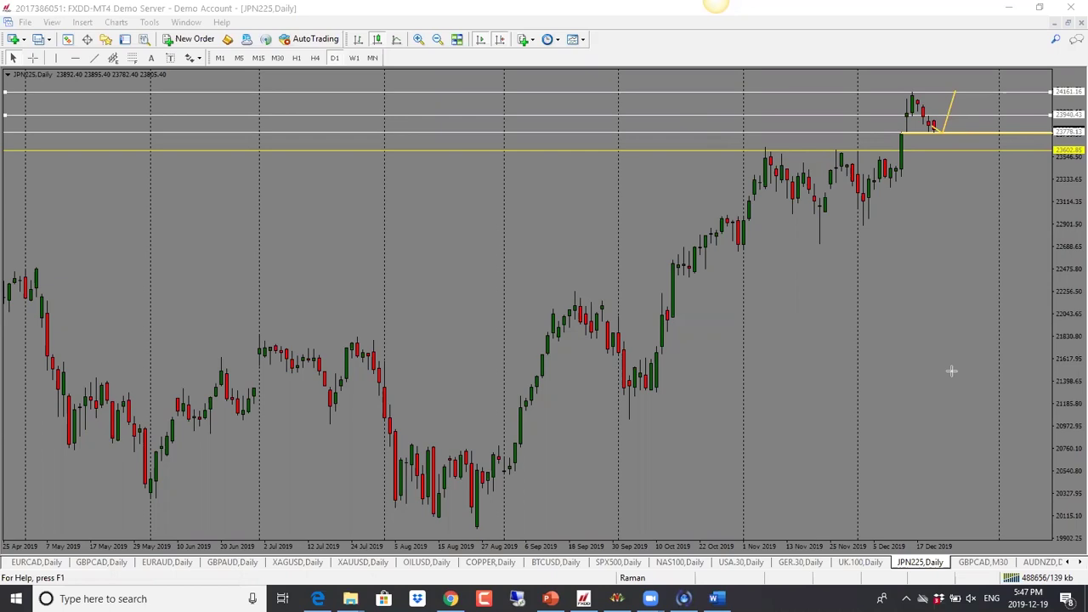
key(Delete)
- Sketch a JPN225 drop through the lowest white line to a support below the yellow line, plus an alternative bounce, and erase both
mouse_move(933, 128)
mouse_down()
mouse_move(956, 177)
mouse_move(1052, 178)
mouse_up()
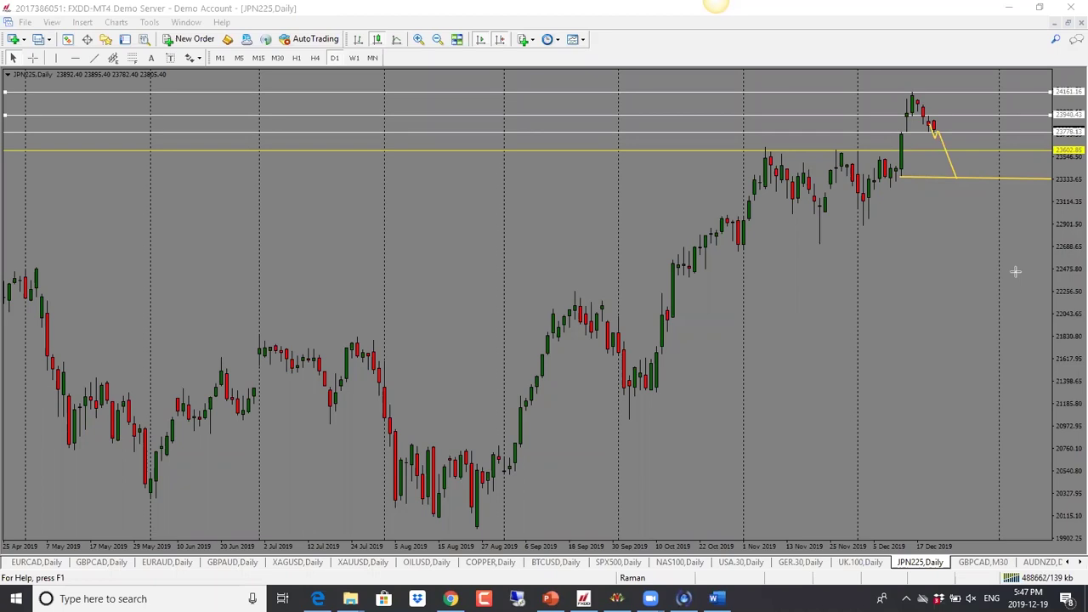
drag(892, 132, 1046, 133)
drag(936, 136, 953, 92)
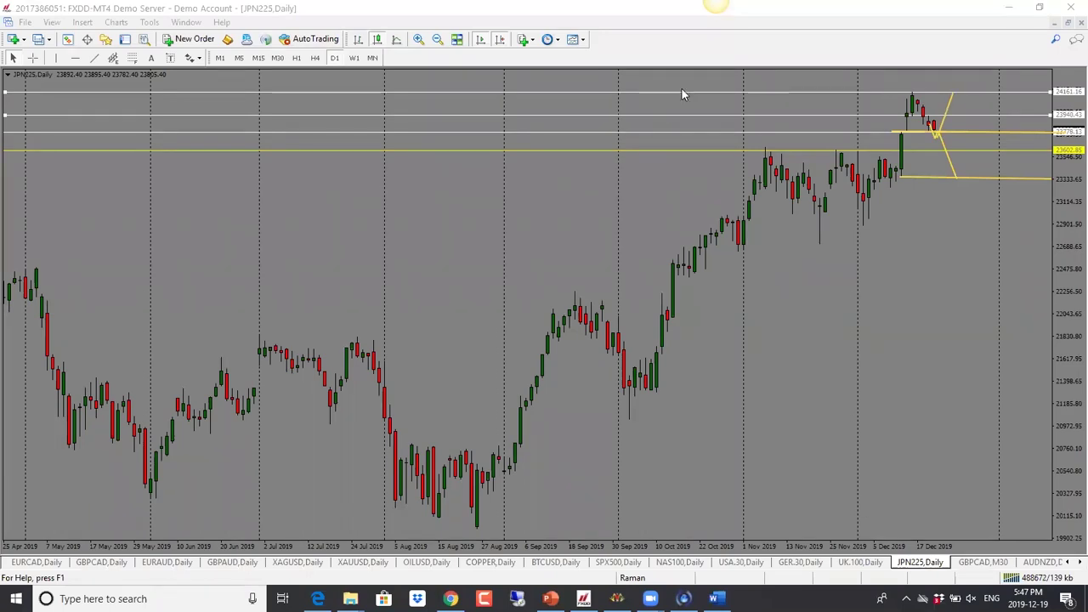
key(BackSpace)
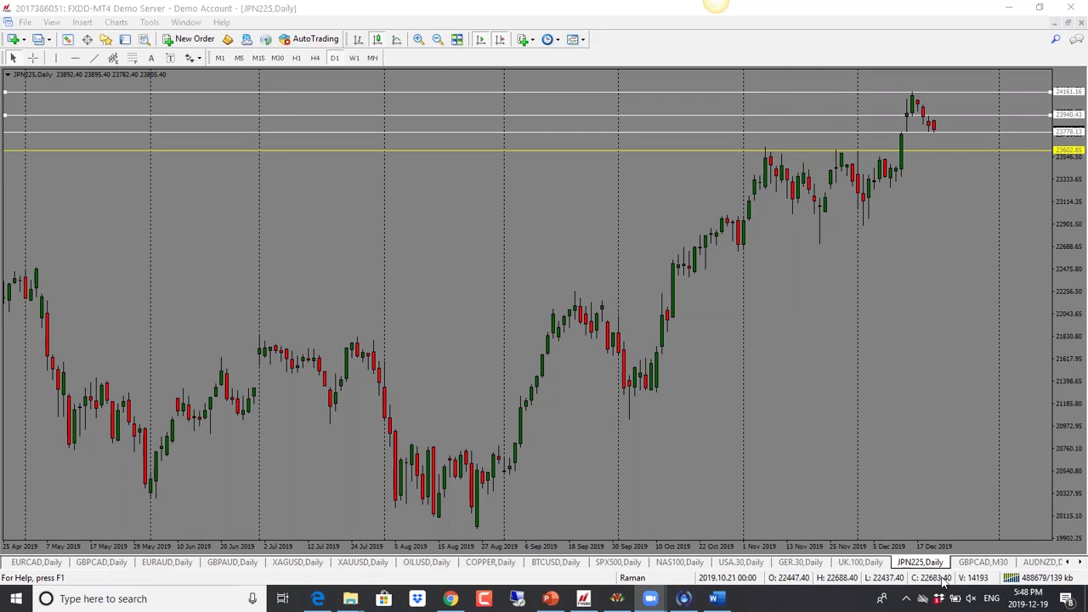
- Check the current date and time in the system calendar and close it
click(1027, 599)
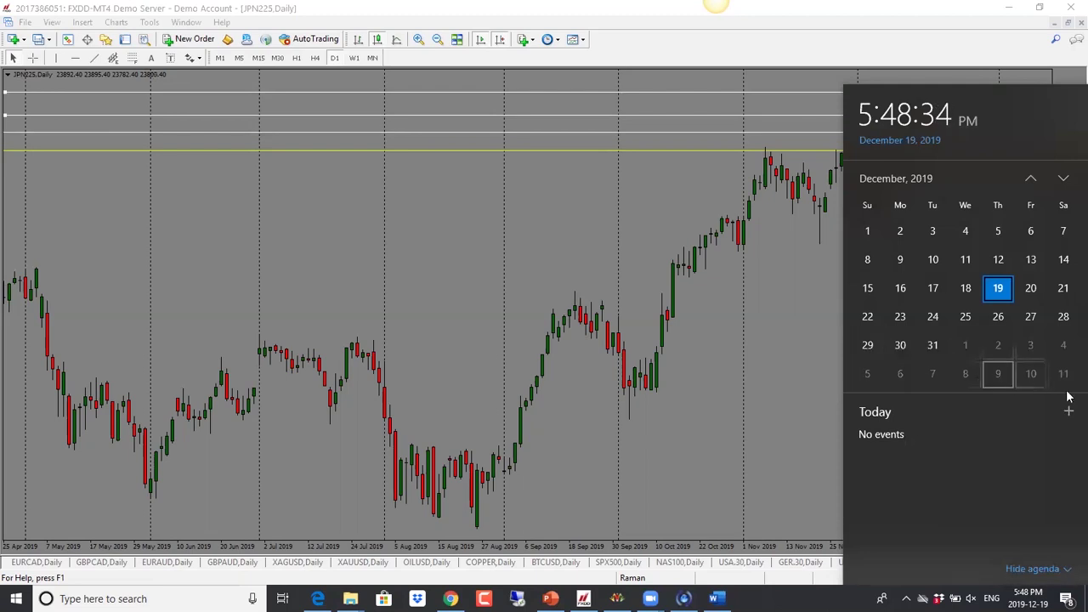
click(706, 304)
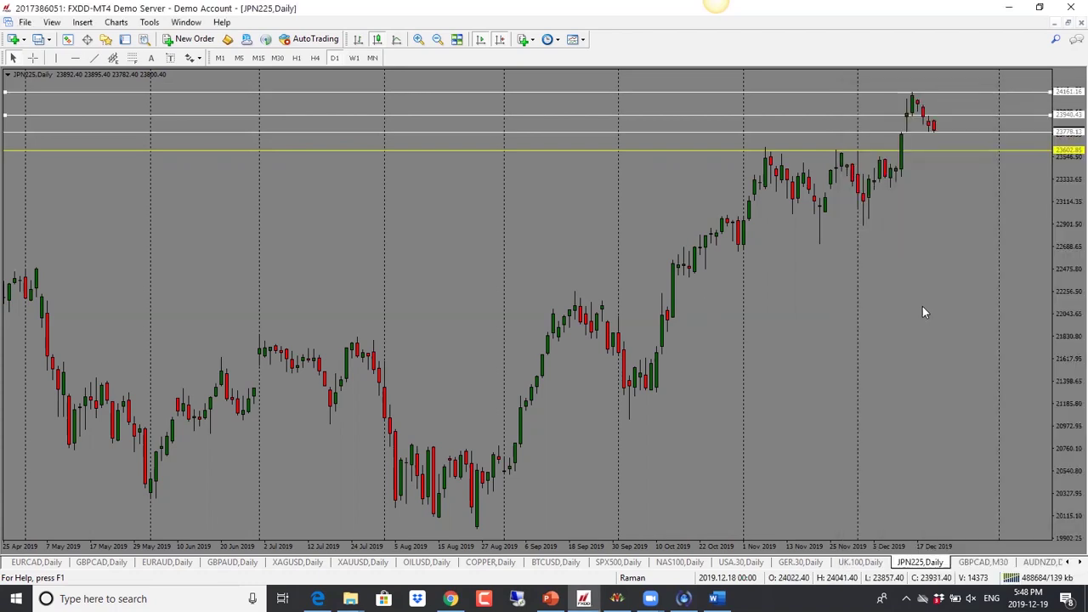